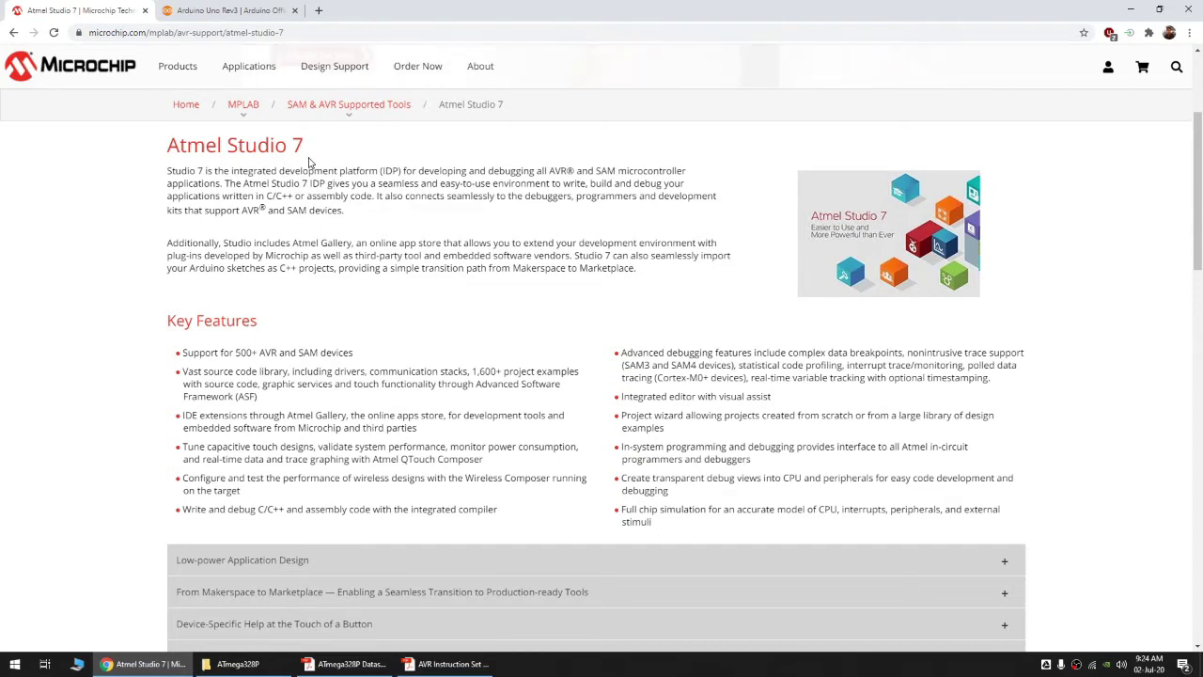
# - Look over the Arduino Uno Rev3 store page and find the Atmel Studio 7.0 installers on the Microchip page
pyautogui.click(251, 17)
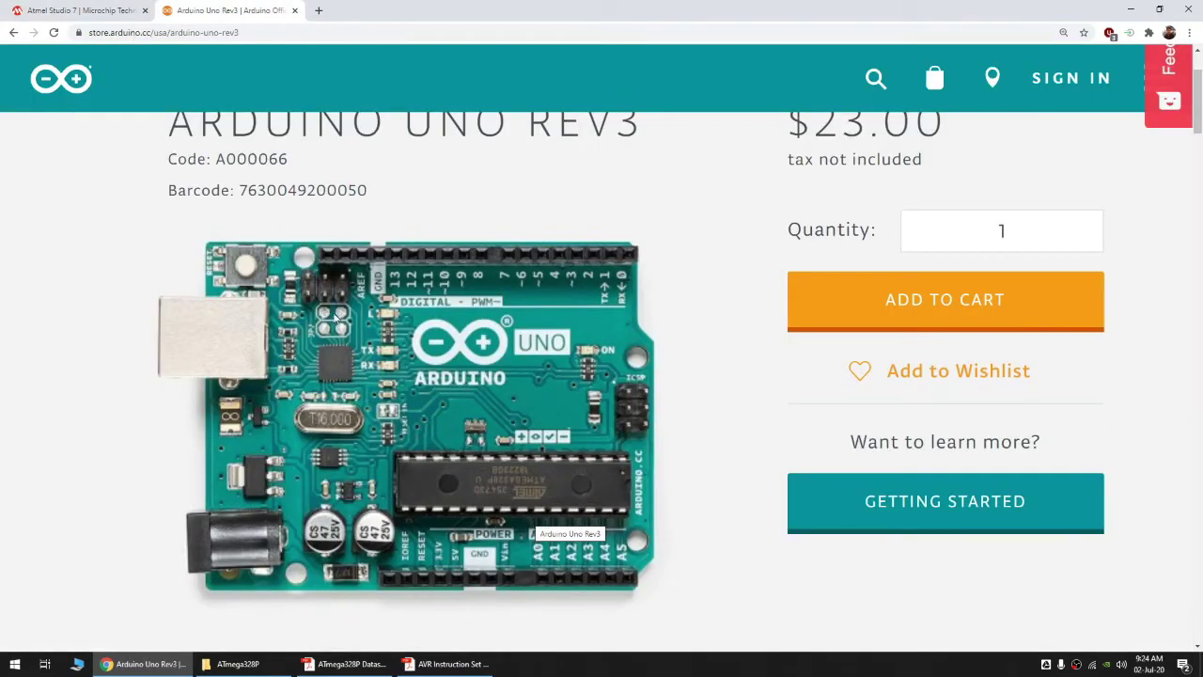
pyautogui.click(72, 15)
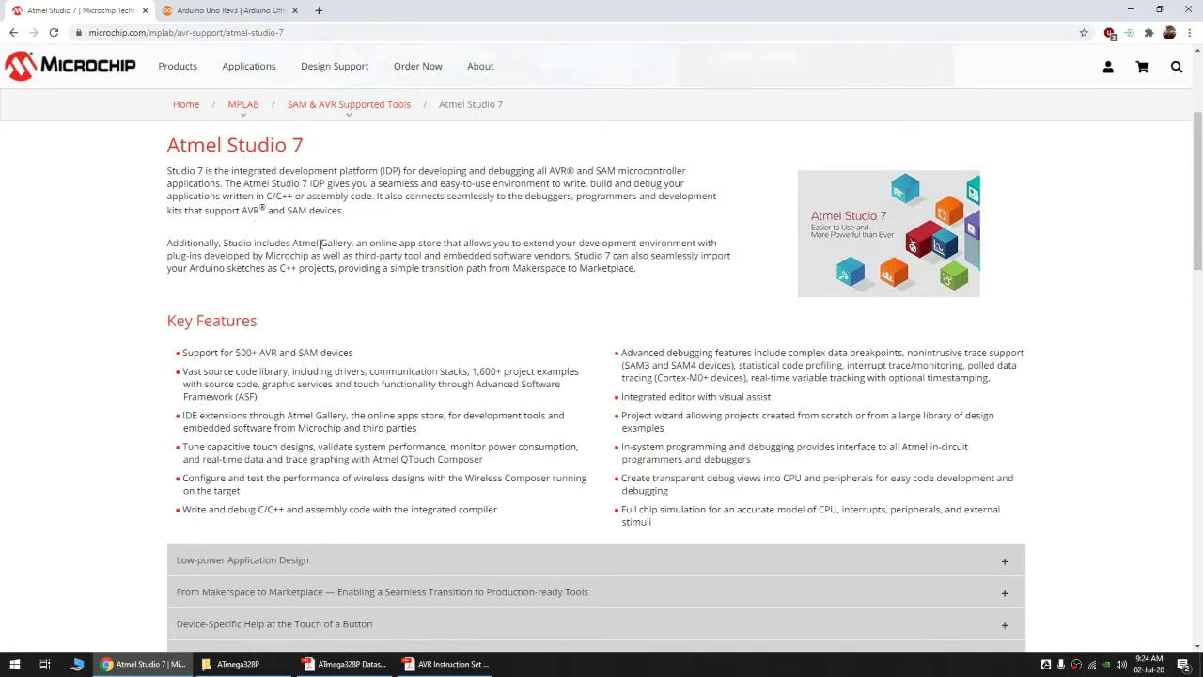
pyautogui.scroll(-5, 160, 329)
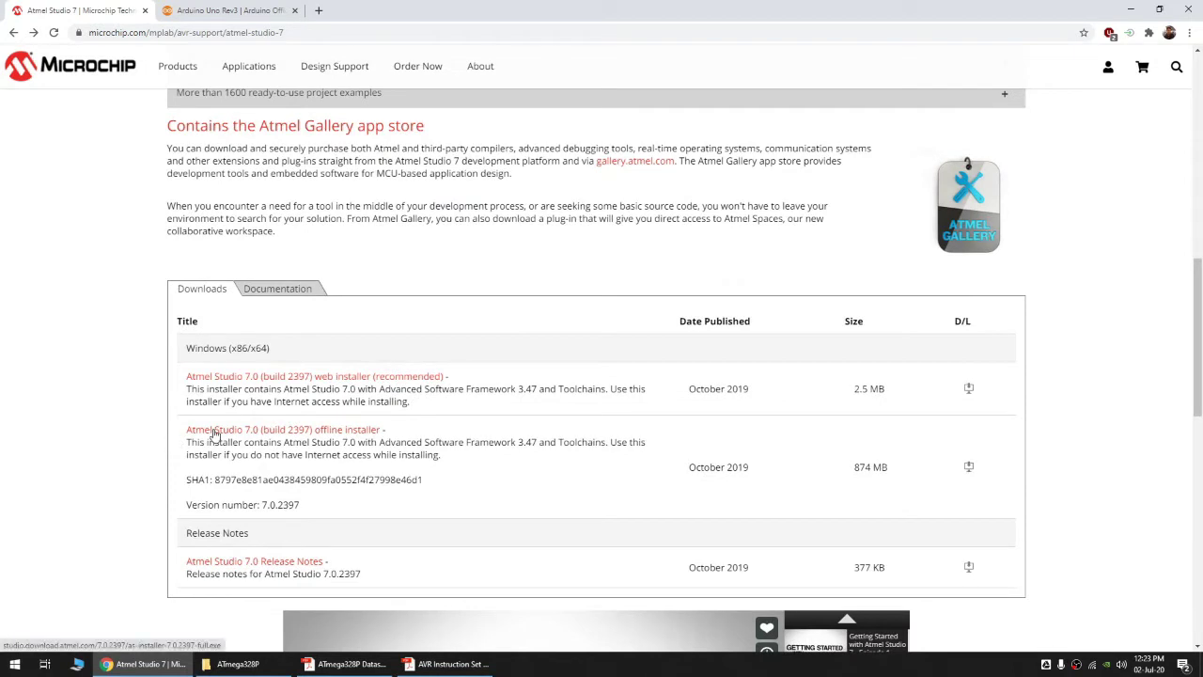
# - Run as-installer-7.0.2397-full.exe from the ATmega328P folder, accept the license terms and opt out of sending anonymous information
pyautogui.click(235, 664)
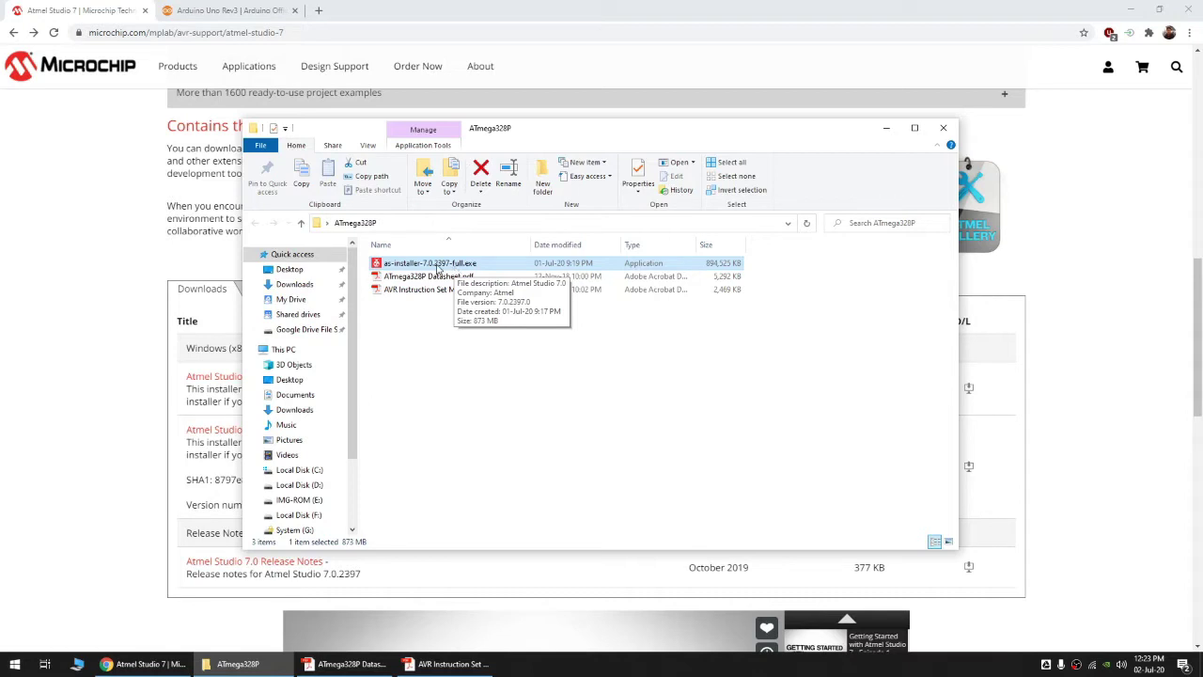
pyautogui.doubleClick(438, 267)
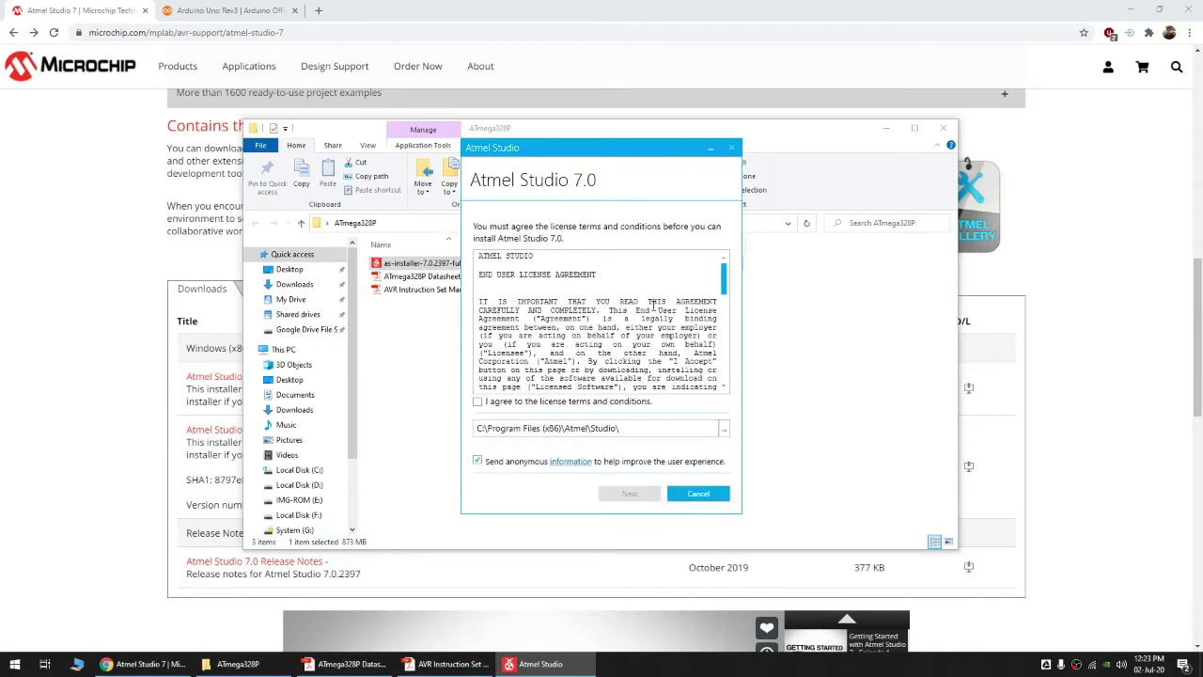
pyautogui.moveTo(725, 288); pyautogui.dragTo(729, 389)
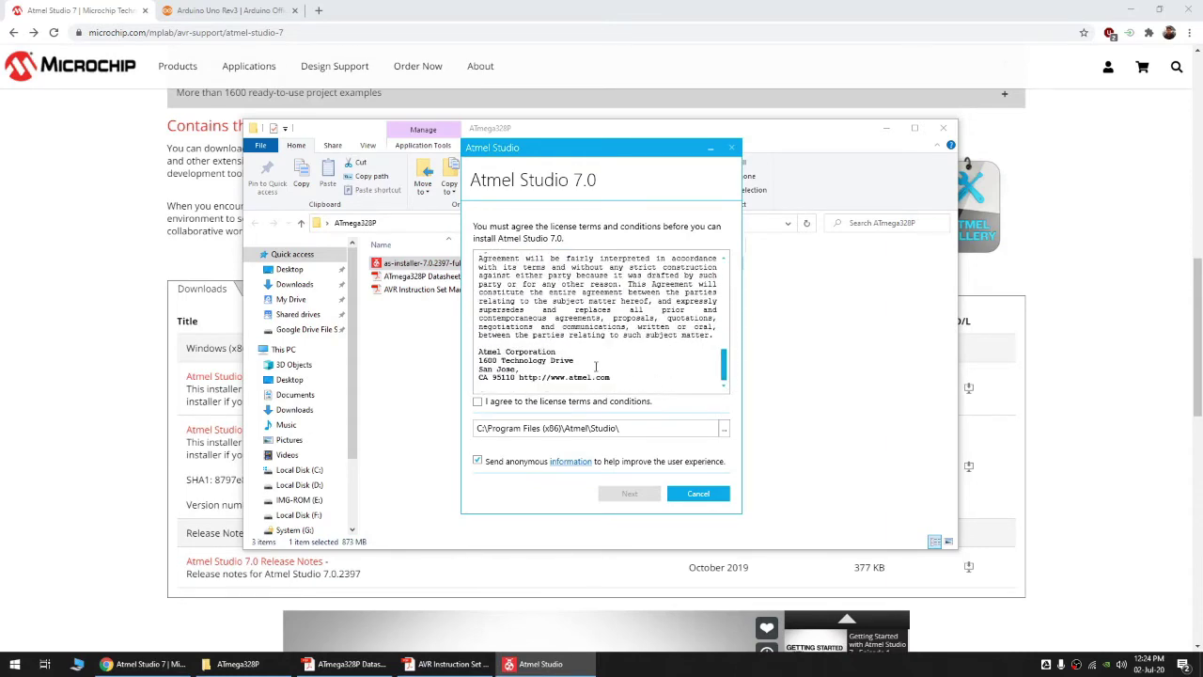
pyautogui.click(478, 401)
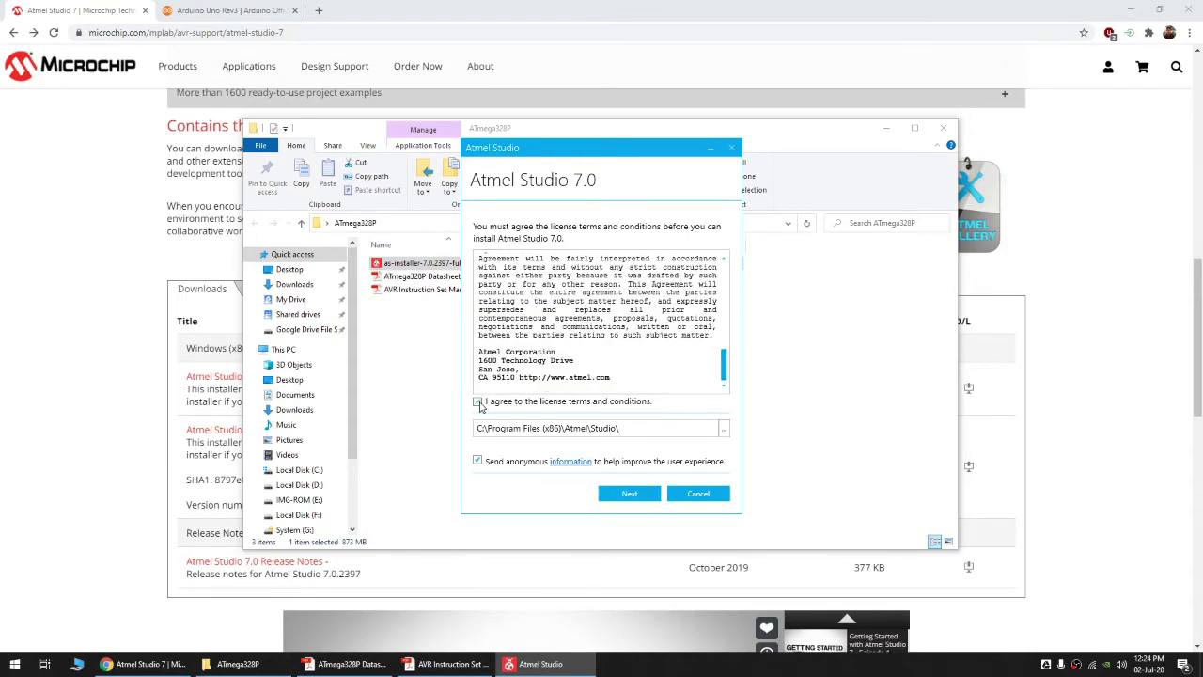
pyautogui.click(478, 461)
pyautogui.click(627, 494)
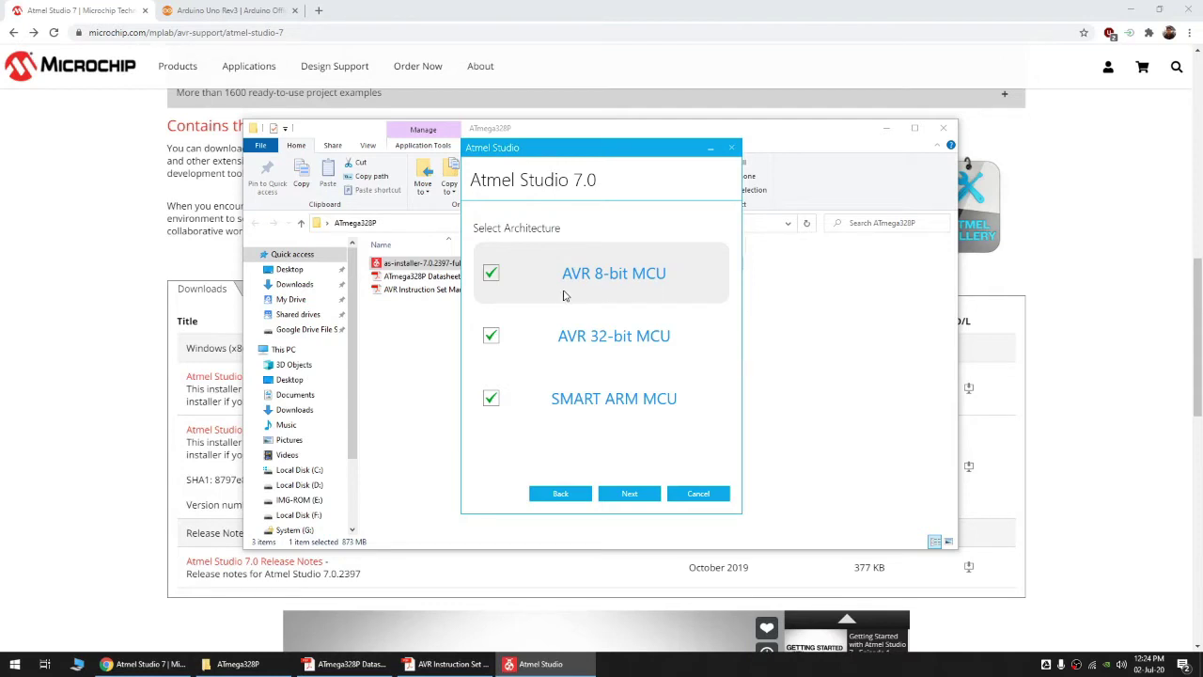
# - Keep all three MCU architectures and the Atmel Software Framework and Example Projects extension, and rerun the system validation
pyautogui.click(622, 499)
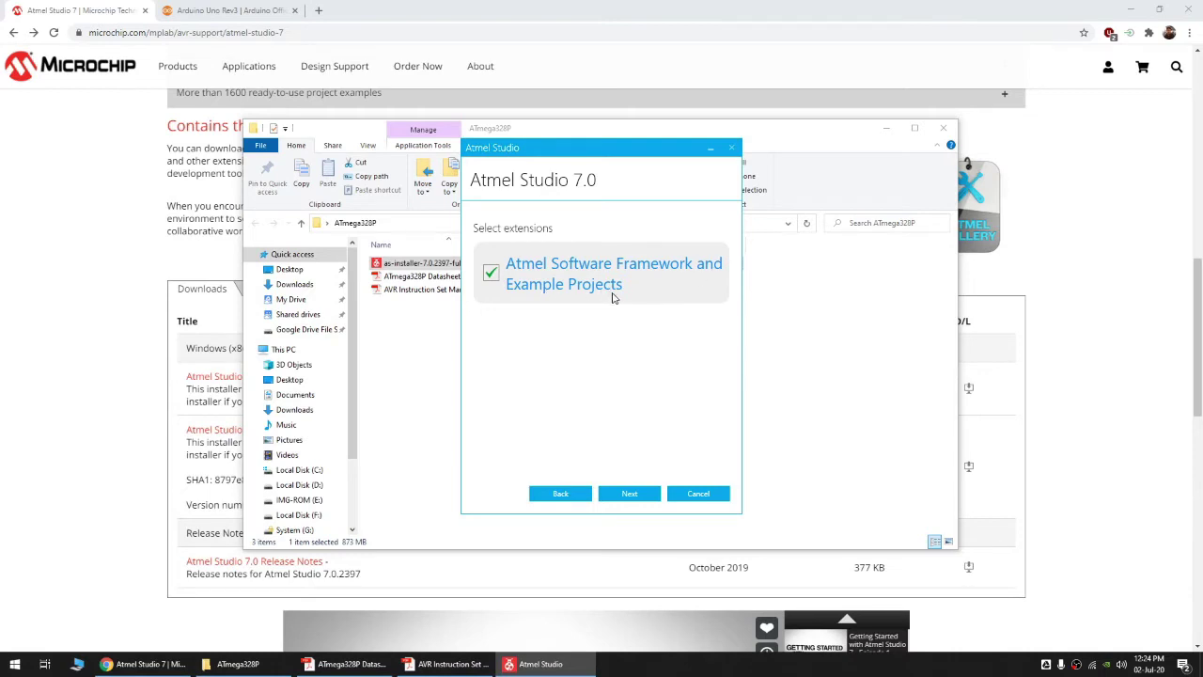
pyautogui.click(632, 494)
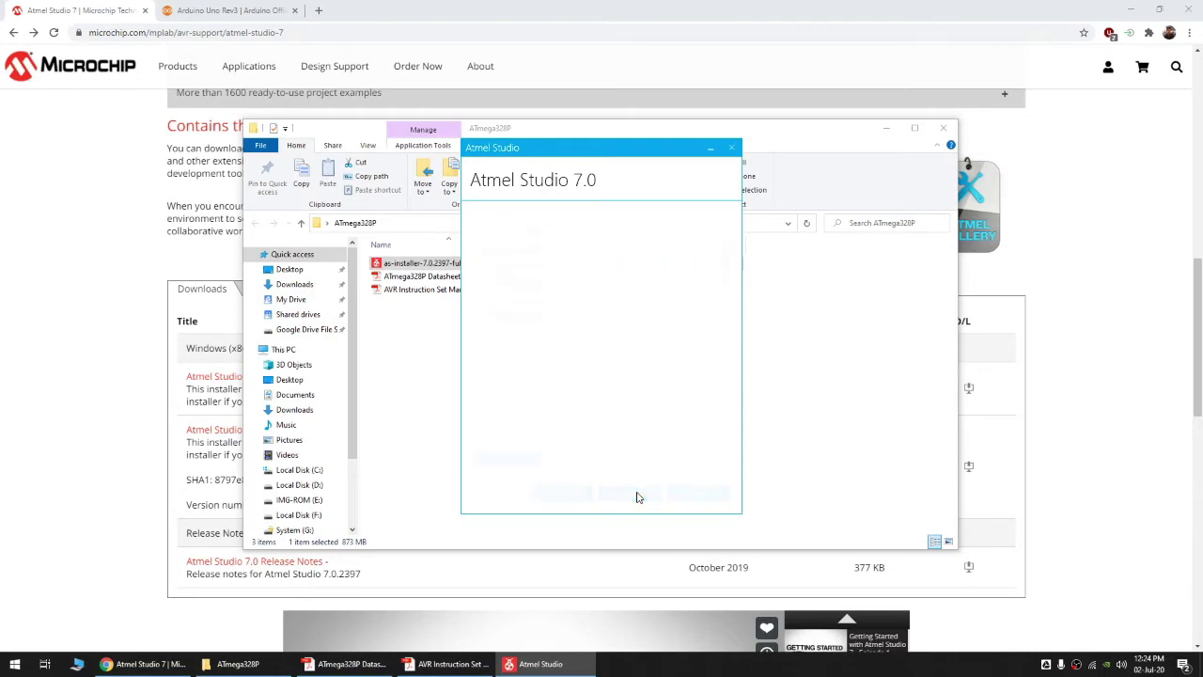
pyautogui.click(707, 270)
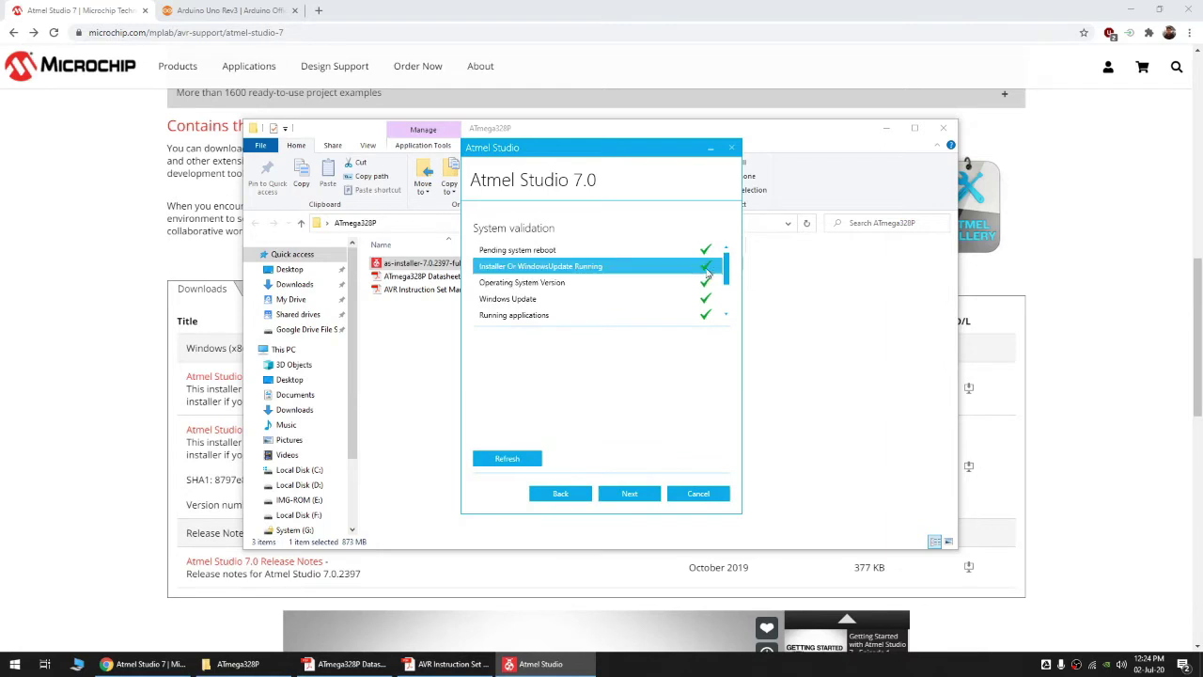
pyautogui.moveTo(731, 268); pyautogui.dragTo(731, 303)
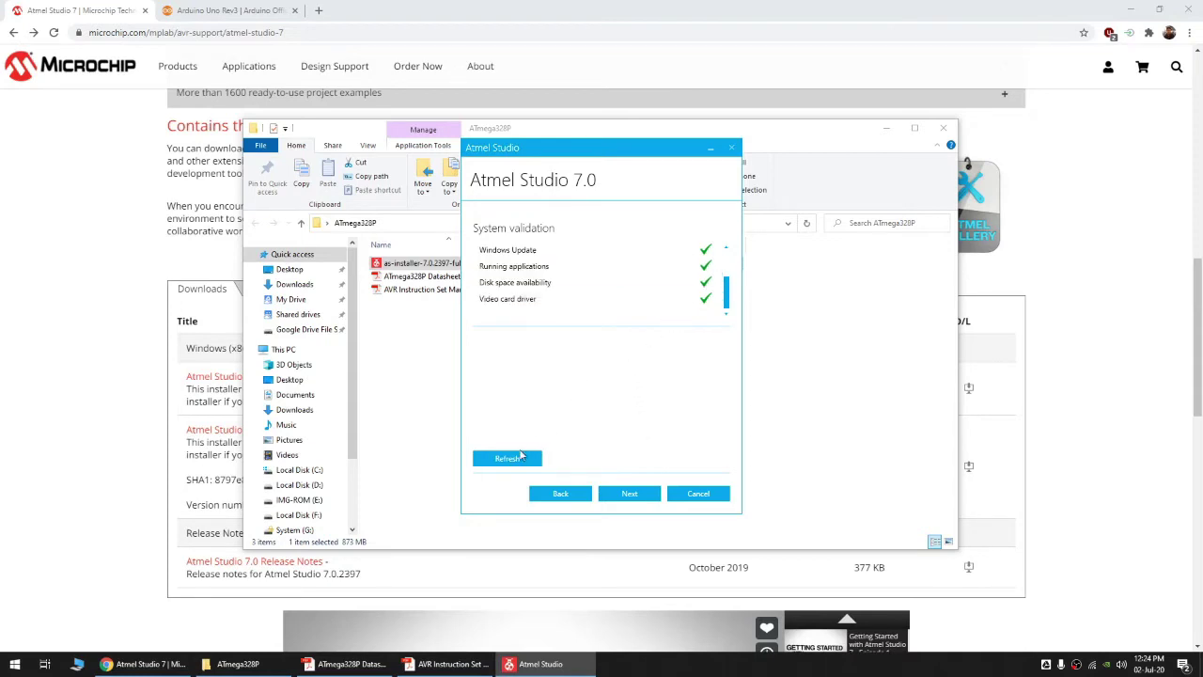
pyautogui.click(520, 457)
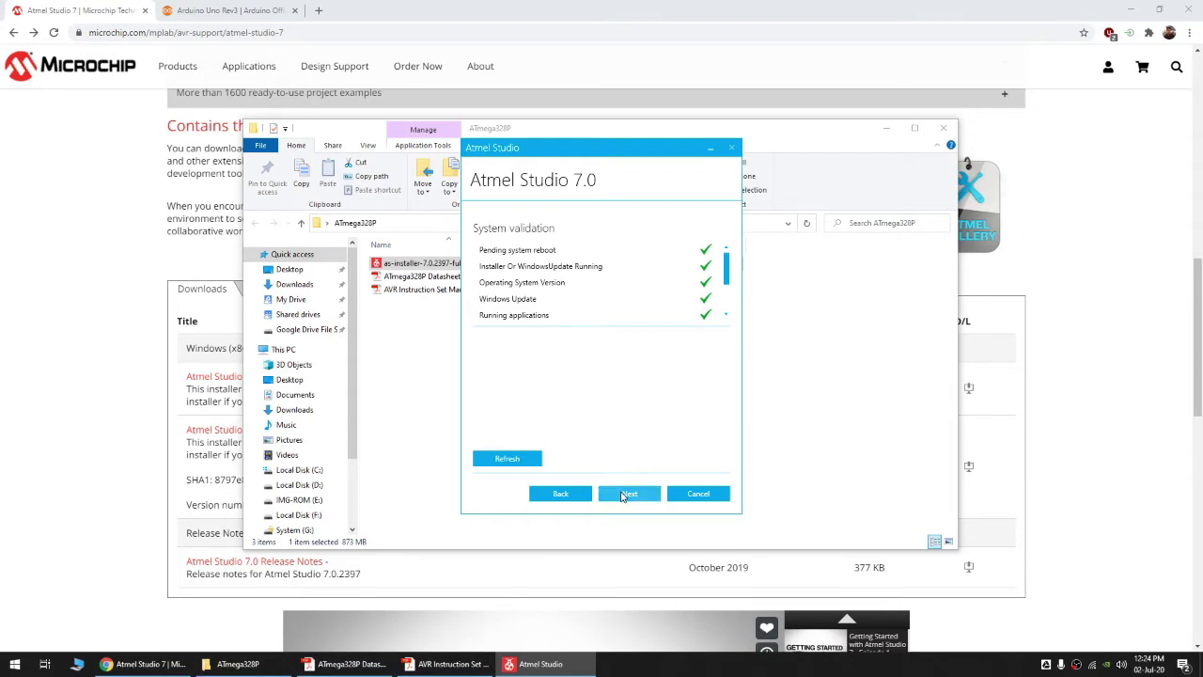
# - Install Atmel Studio 7.0 and finish the setup with the option to launch the program kept on
pyautogui.click(628, 494)
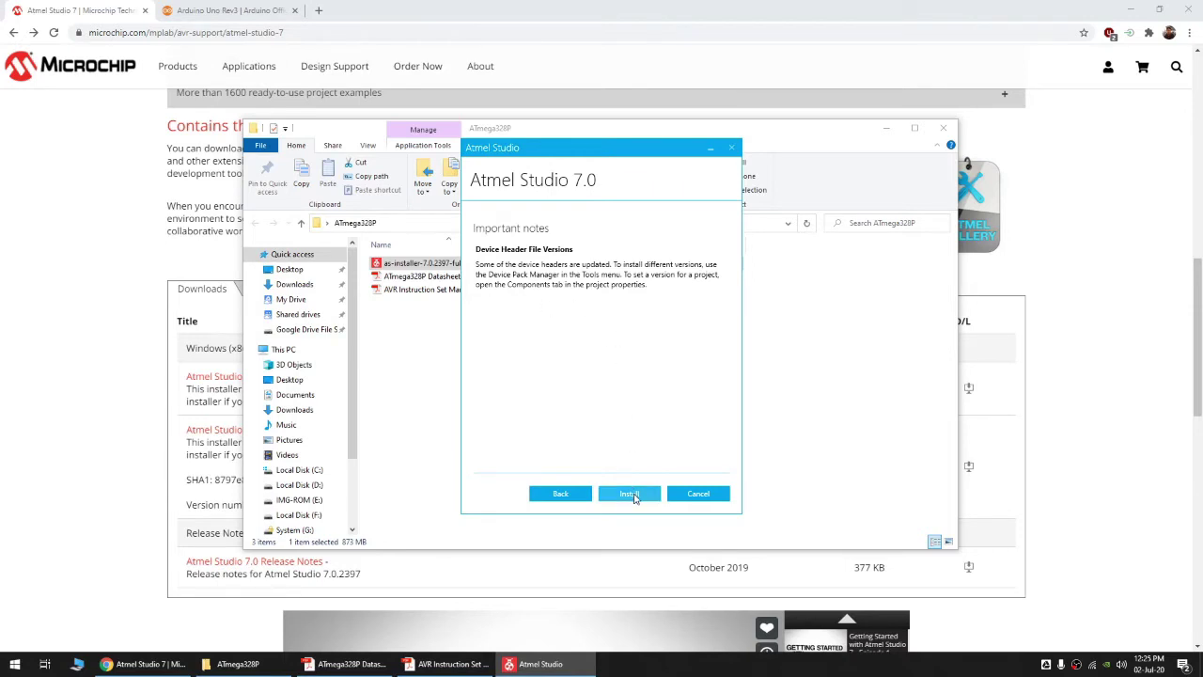
pyautogui.click(630, 495)
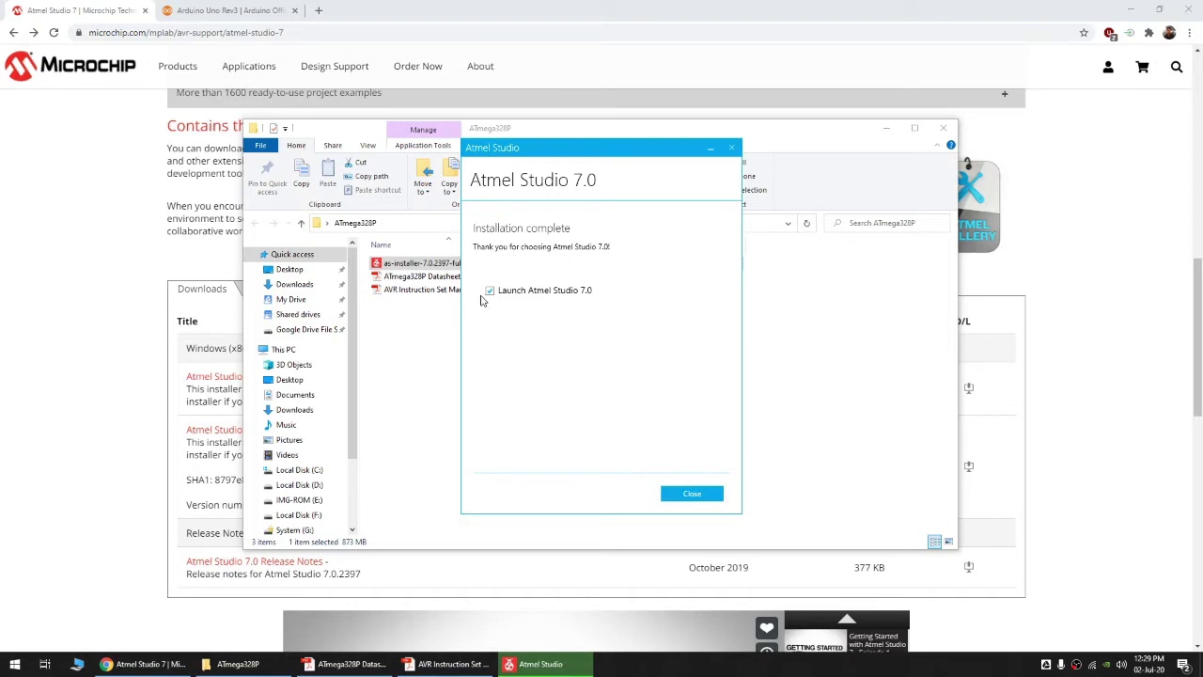
pyautogui.click(691, 495)
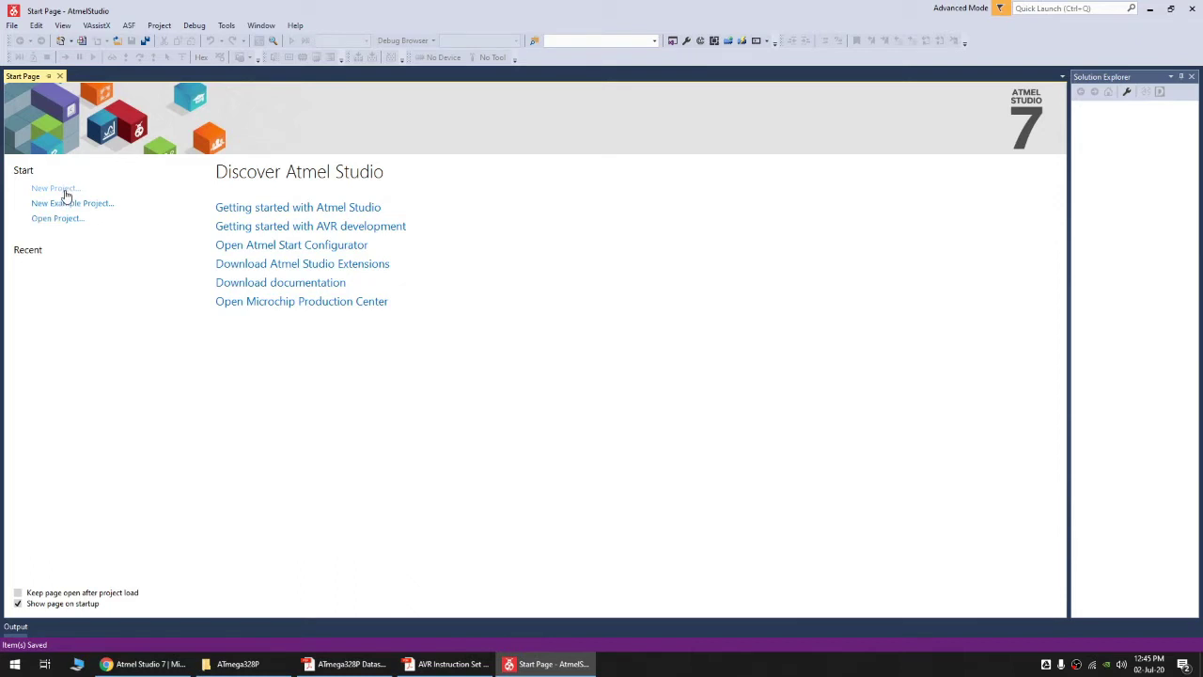
# - Start a new project and choose the AVR Assembler Project template from the Assembler category
pyautogui.click(11, 26)
pyautogui.moveTo(32, 43)
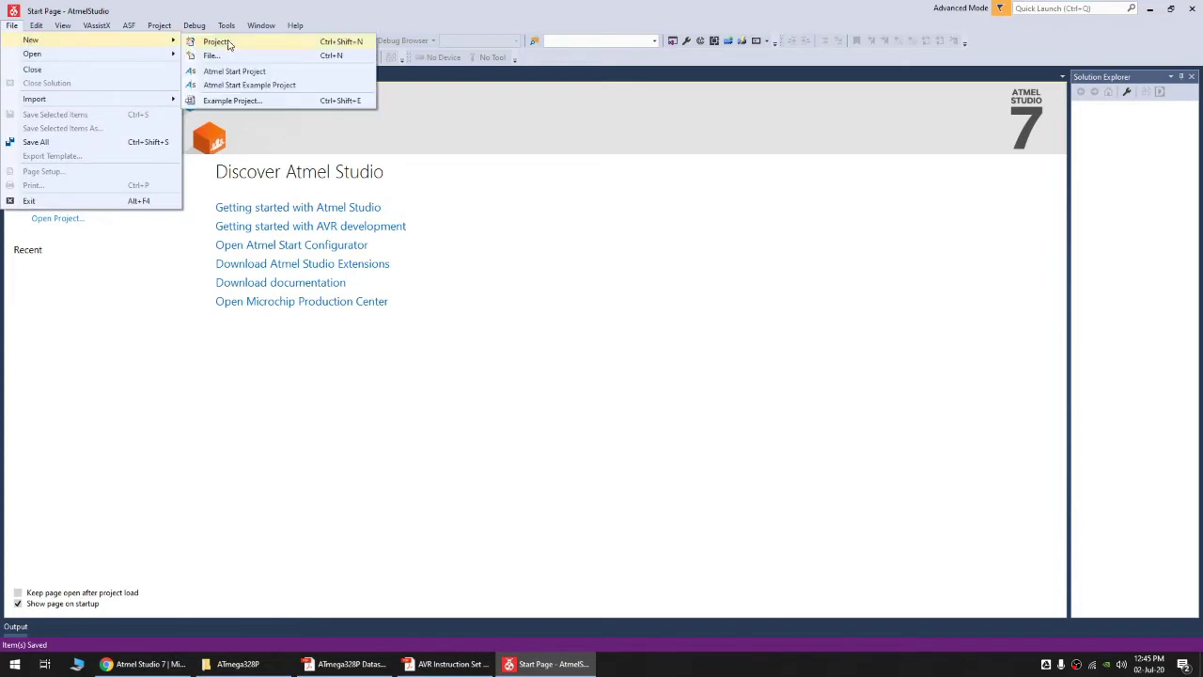
pyautogui.click(252, 43)
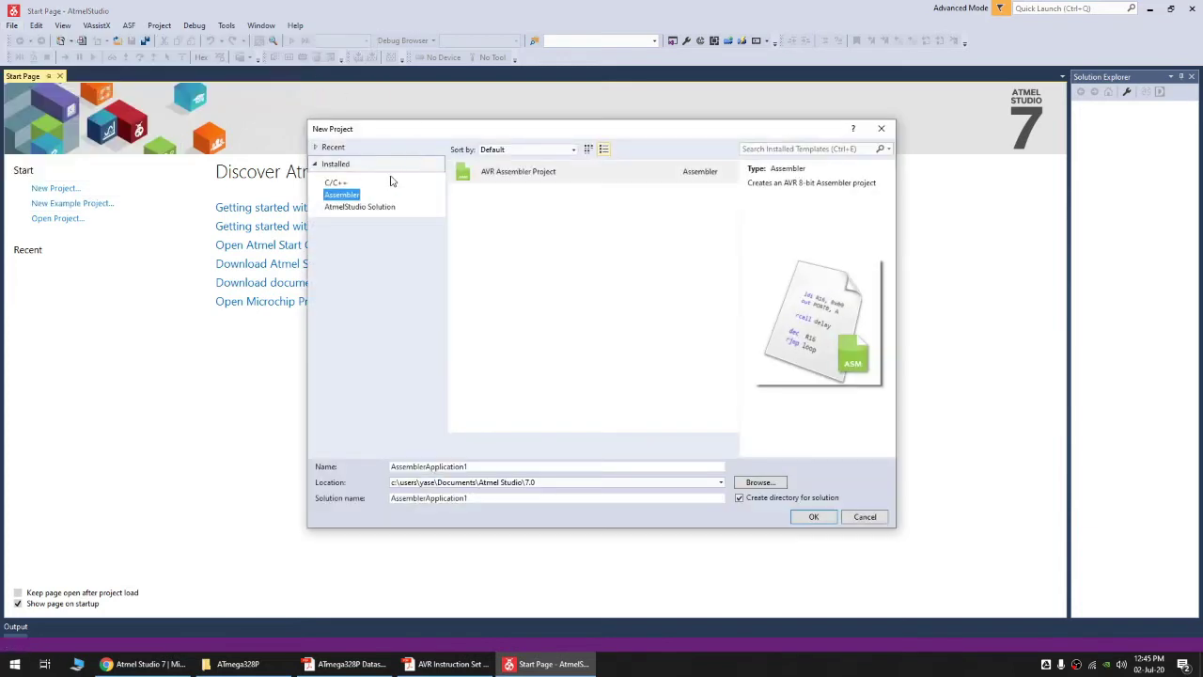
pyautogui.click(347, 184)
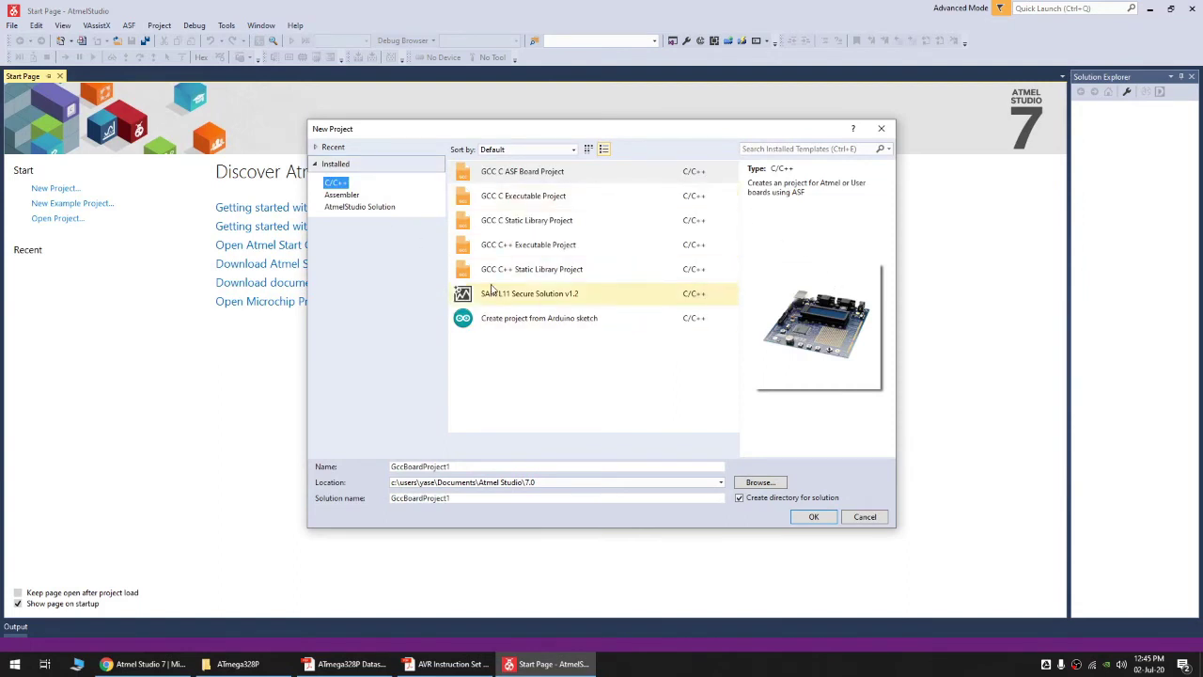
pyautogui.click(354, 203)
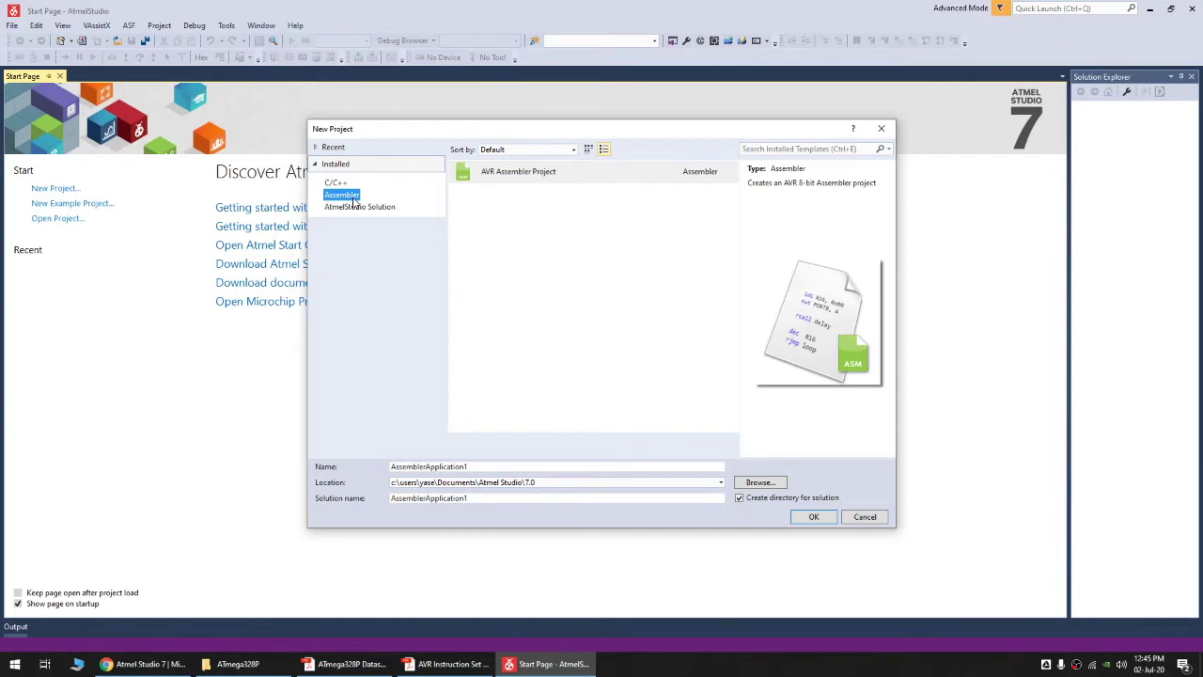
pyautogui.click(513, 176)
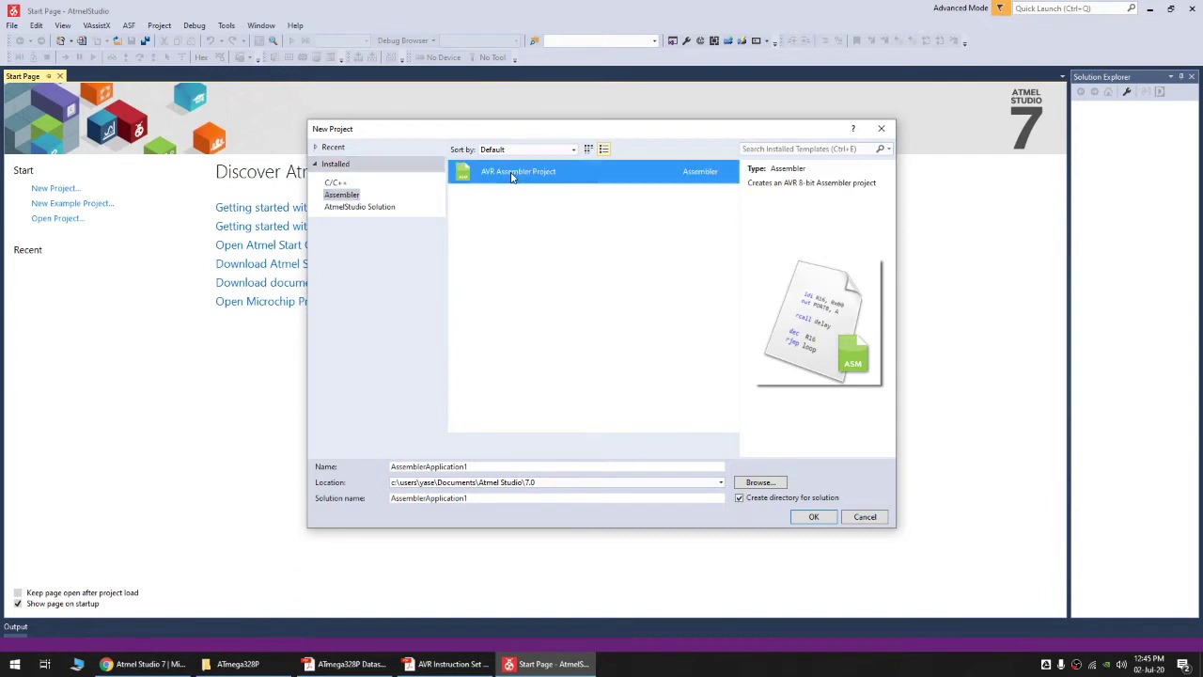
# - Name the project AssemblerATmega328P and confirm it in the default location
pyautogui.click(475, 466)
pyautogui.doubleClick(476, 466)
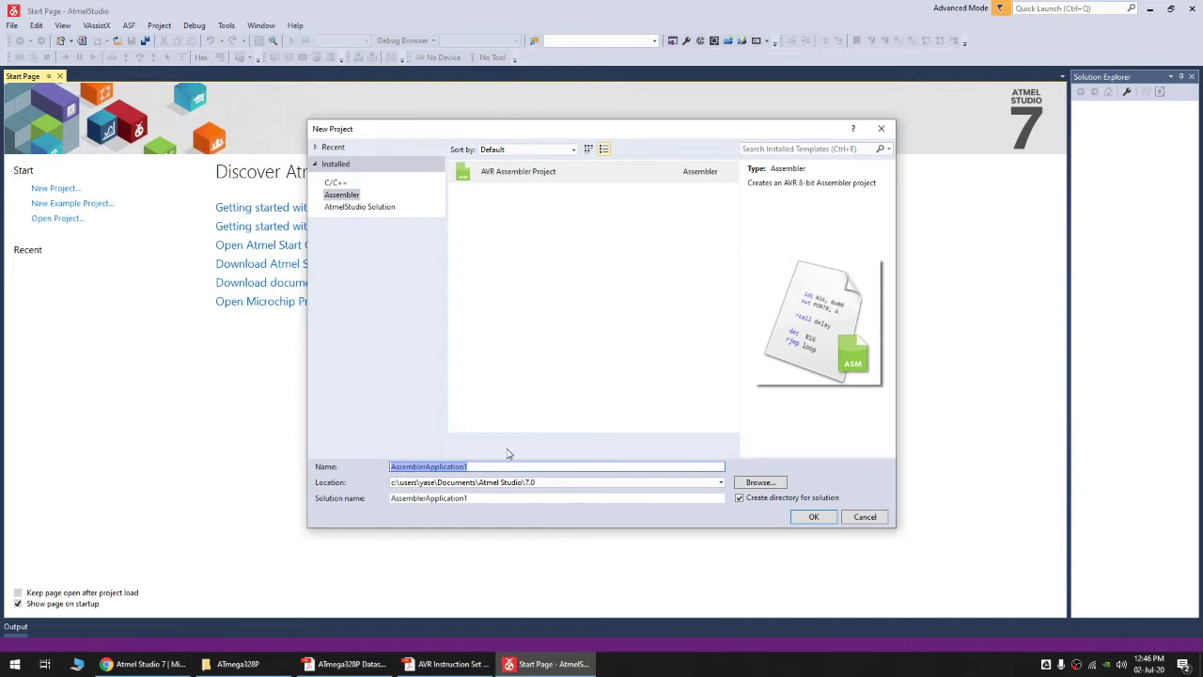
pyautogui.write('Ass')
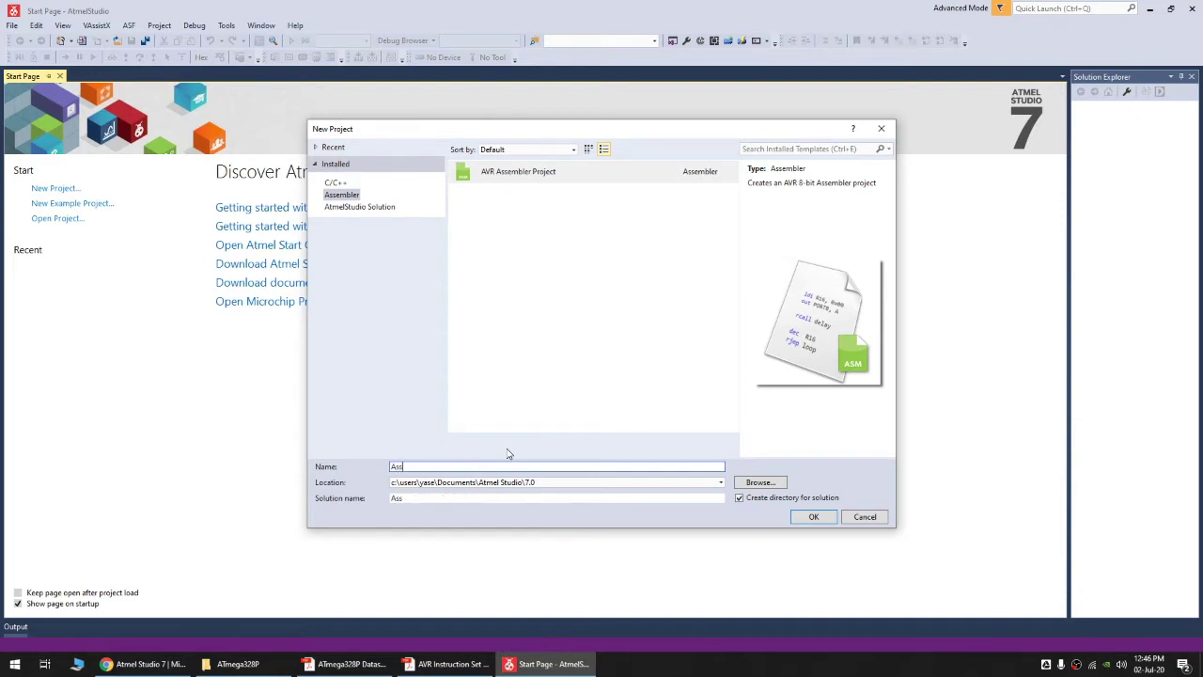
pyautogui.write('emblerATmega328P')
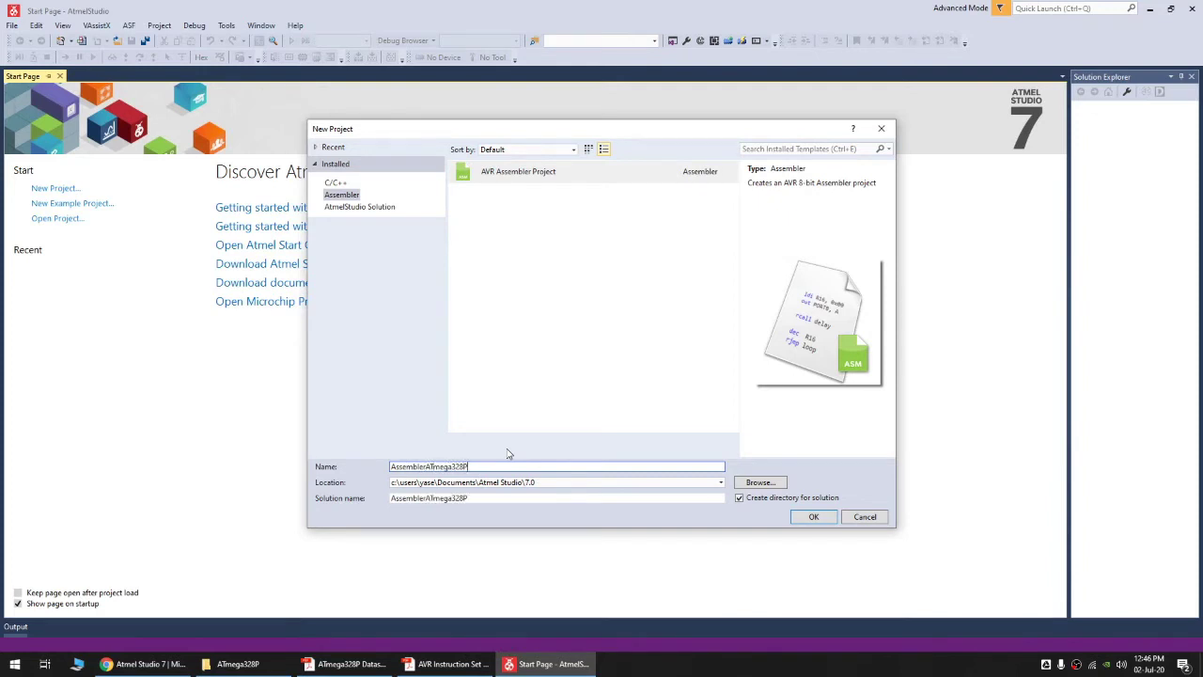
pyautogui.click(815, 517)
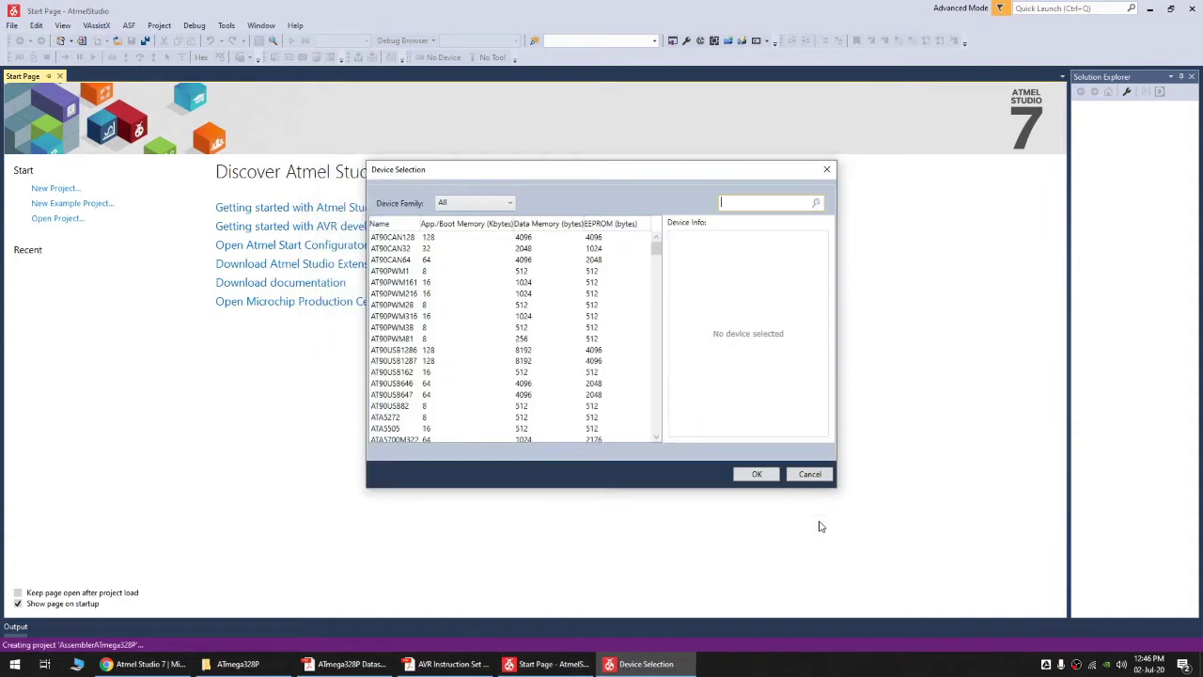
# - Filter the device list to the ATmega family and choose ATmega328P as the project's device
pyautogui.click(504, 207)
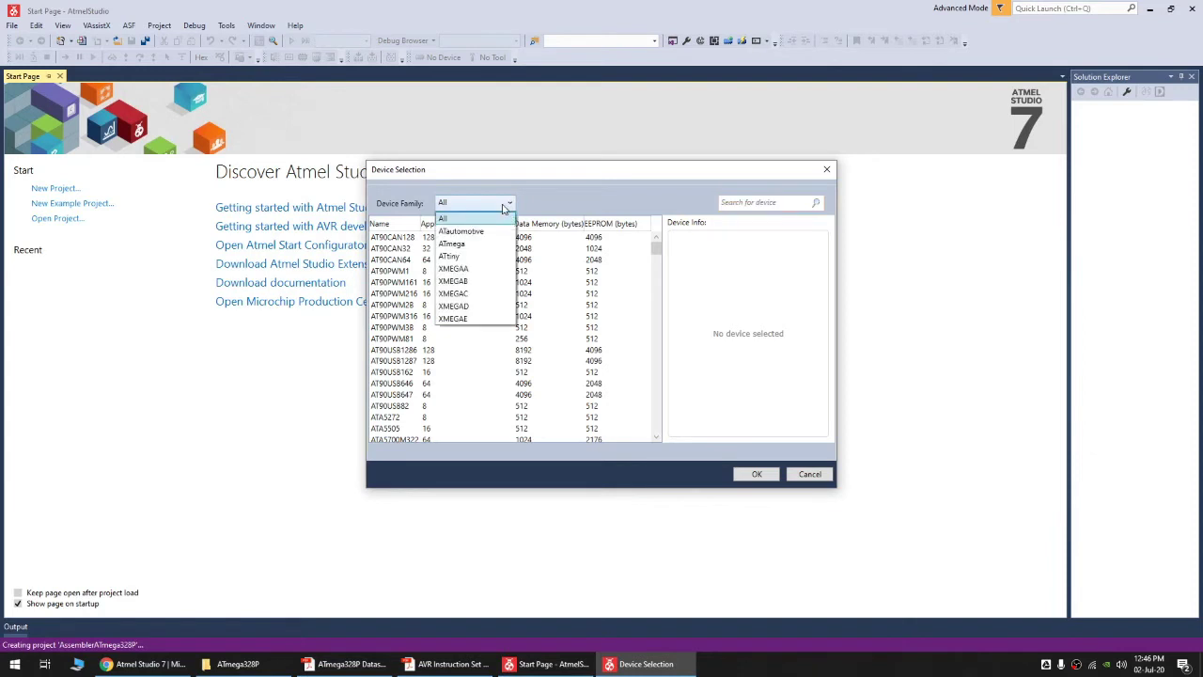
pyautogui.click(474, 247)
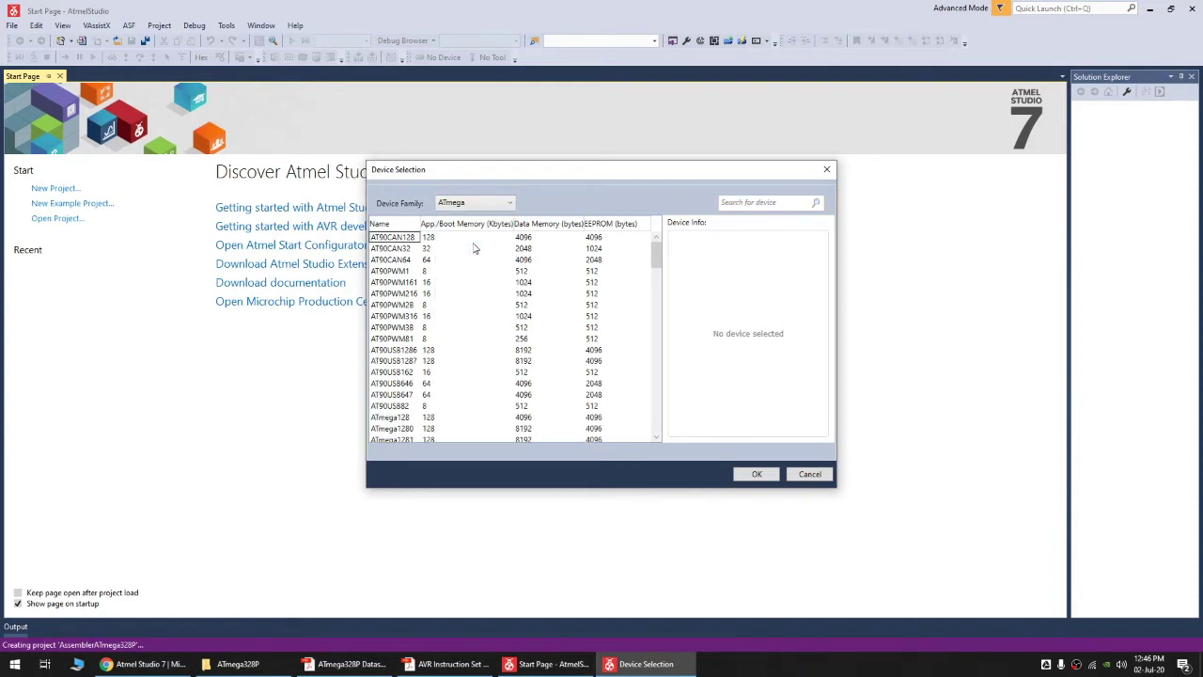
pyautogui.moveTo(656, 262); pyautogui.dragTo(656, 330)
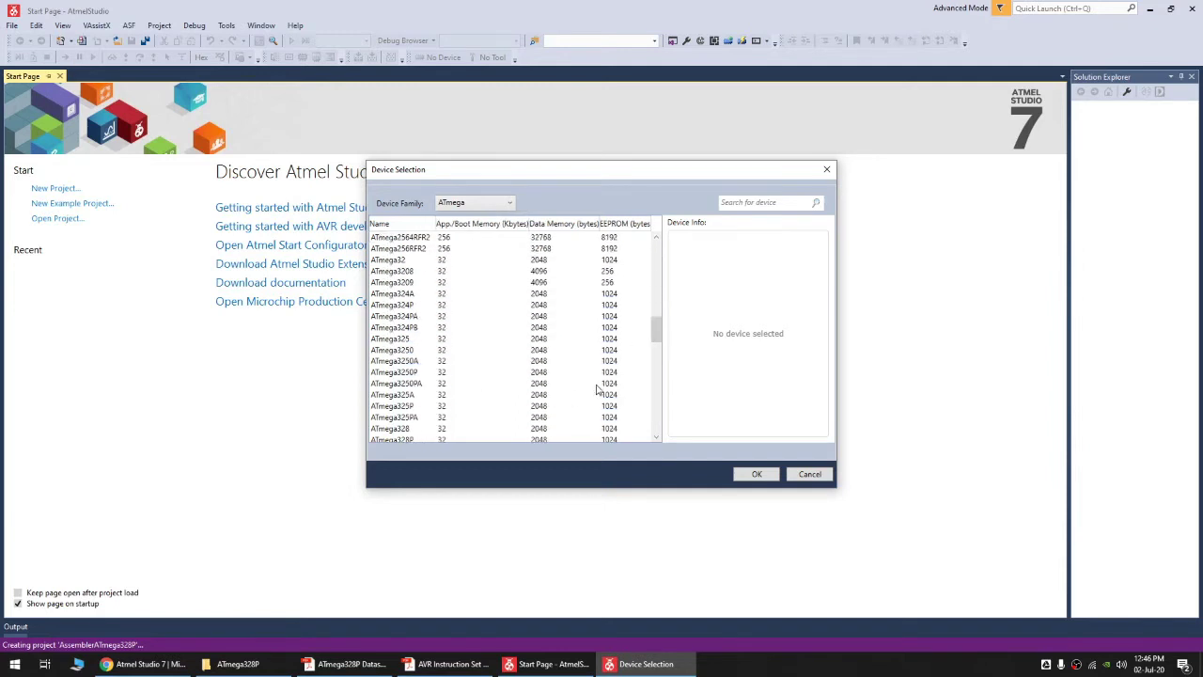
pyautogui.click(414, 442)
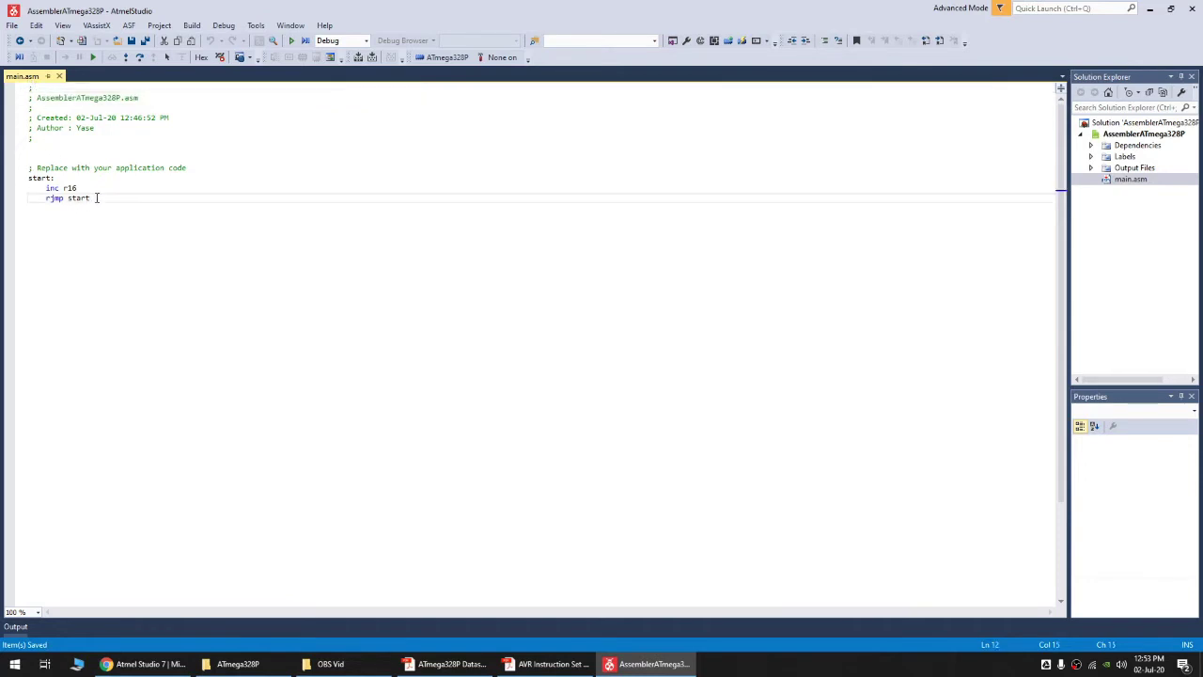
# - Examine the template code in main.asm: the start label, the inc r16 instruction and the rjmp start loop
pyautogui.moveTo(90, 198); pyautogui.dragTo(28, 178)
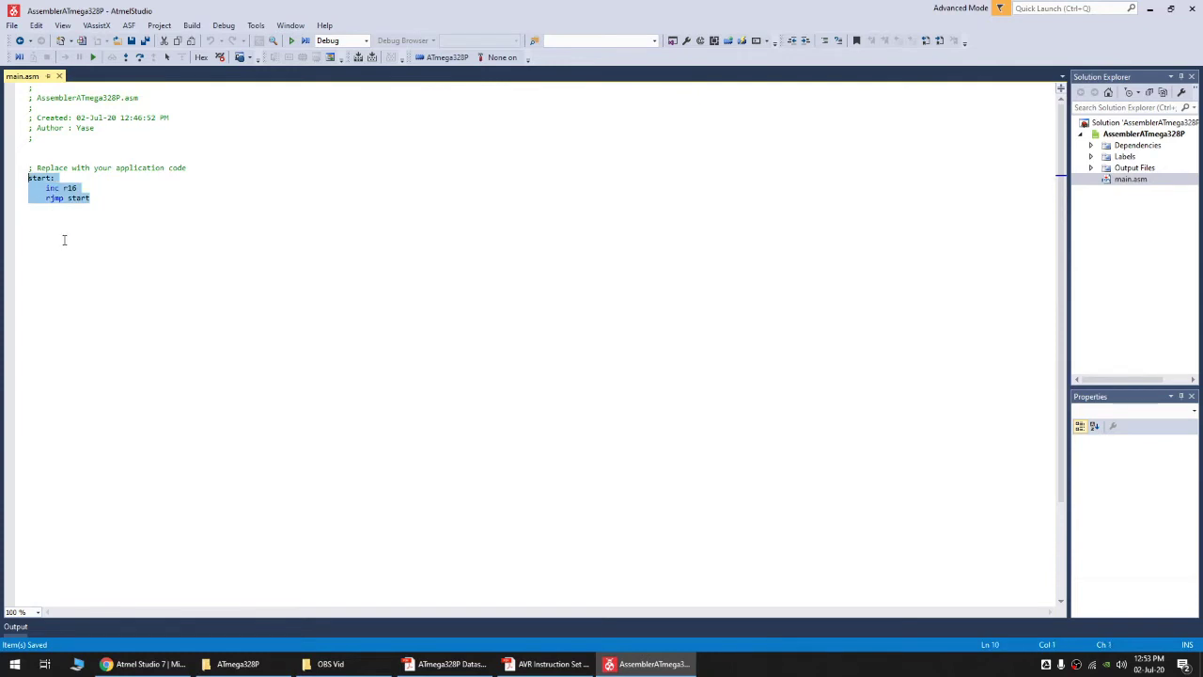
pyautogui.click(53, 189)
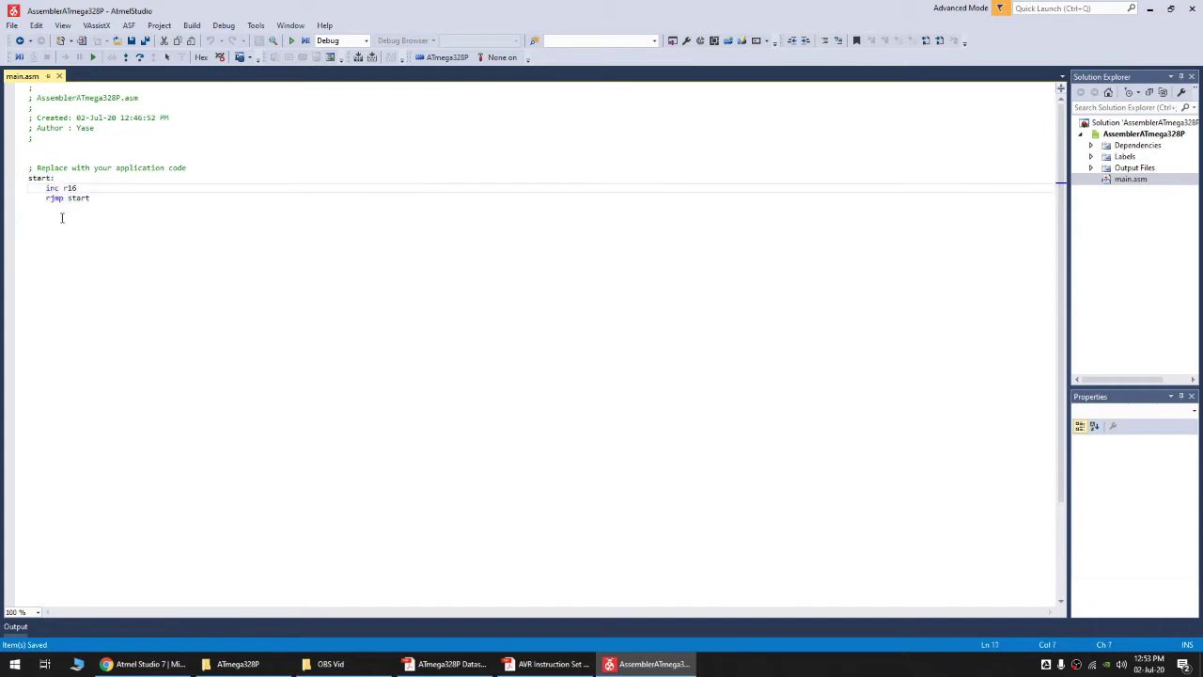
pyautogui.doubleClick(52, 188)
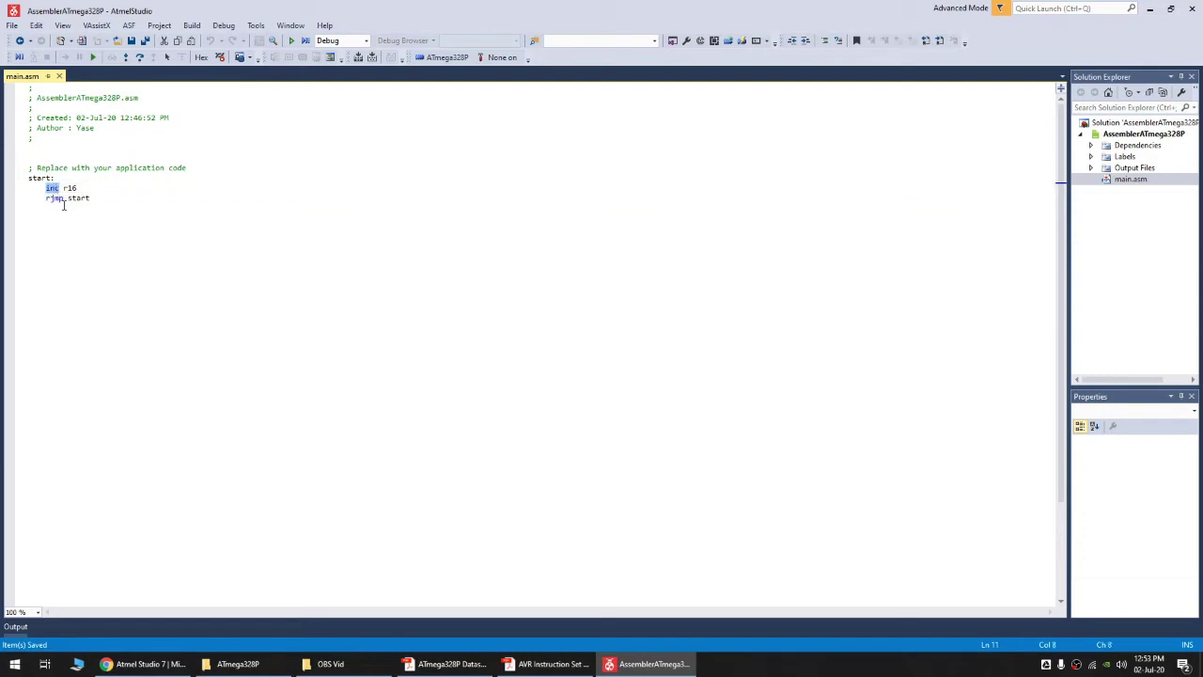
pyautogui.doubleClick(70, 188)
pyautogui.doubleClick(52, 197)
pyautogui.doubleClick(79, 198)
pyautogui.doubleClick(40, 178)
pyautogui.click(71, 188)
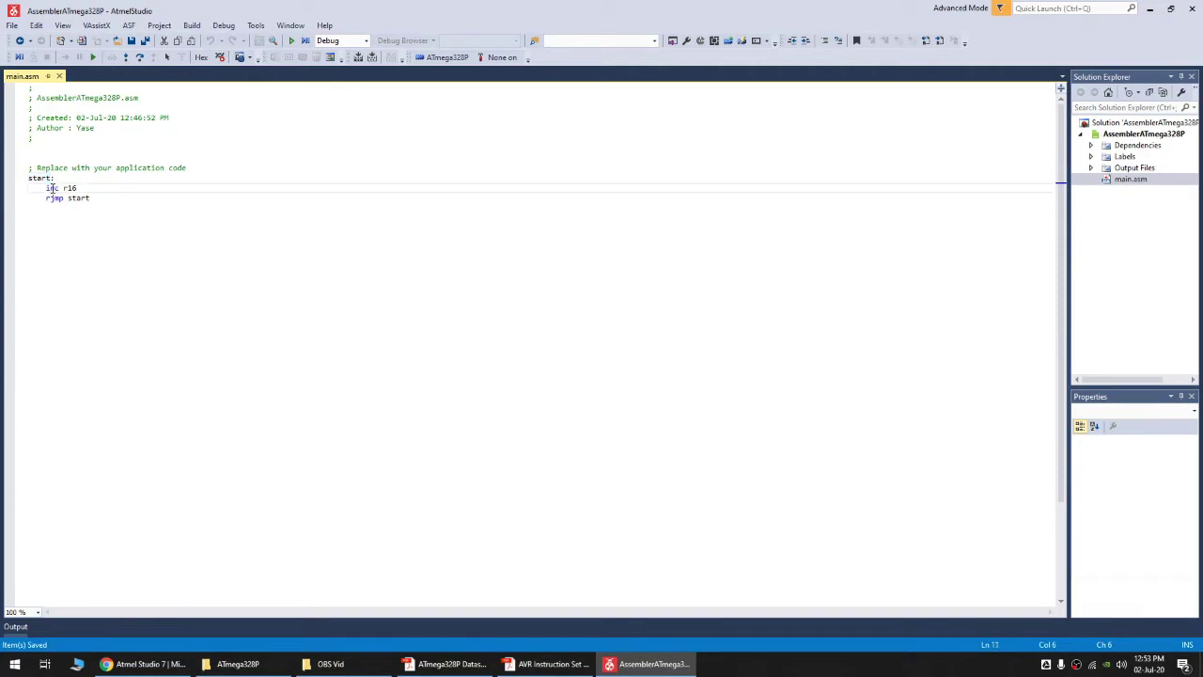
pyautogui.doubleClick(70, 188)
pyautogui.click(79, 198)
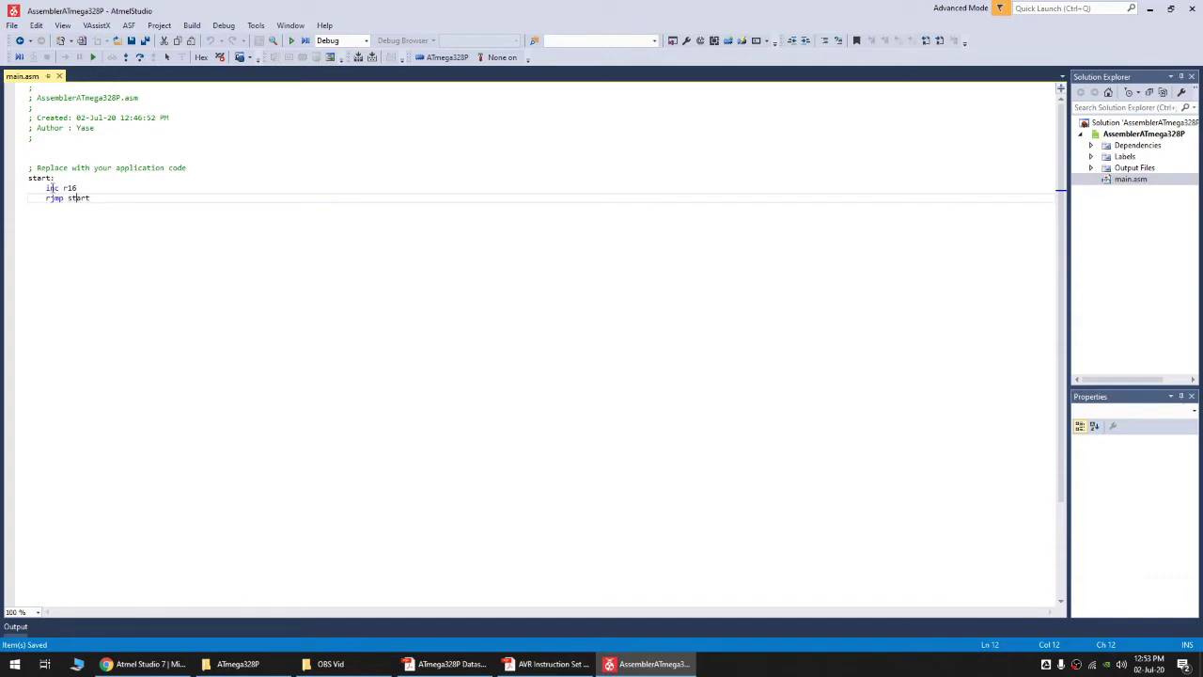
pyautogui.click(61, 188)
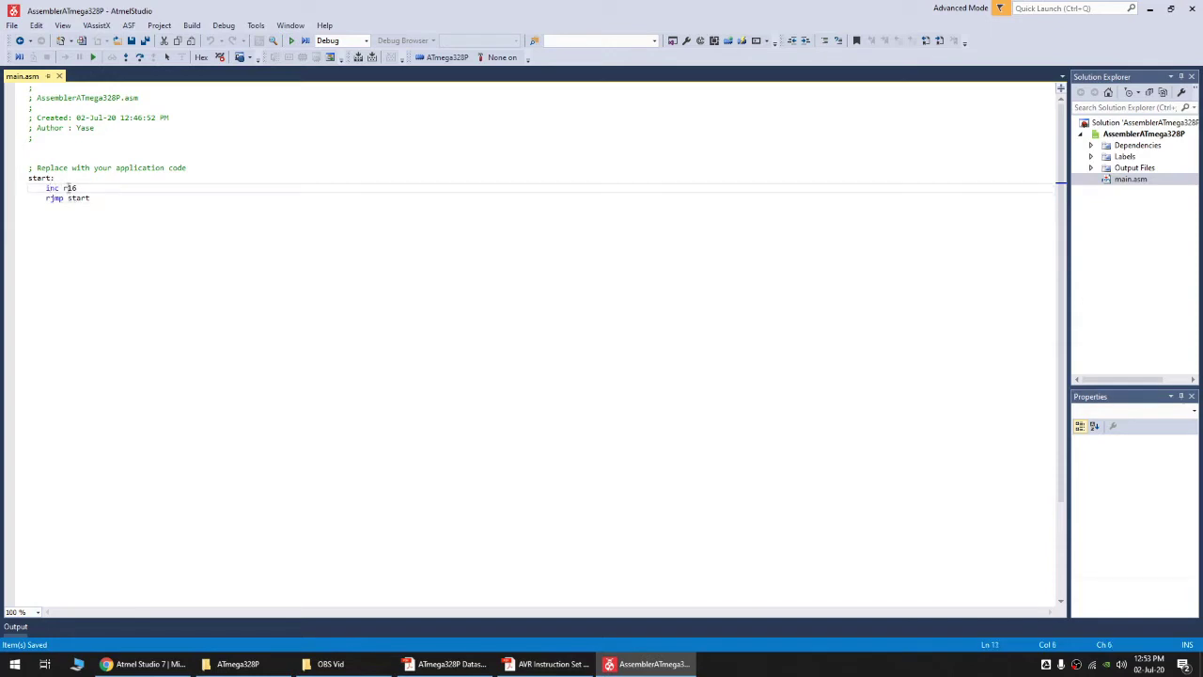
# - Try to start debugging main.asm, dismiss the missing-tool notice and choose Simulator as the project's debugger/programmer
pyautogui.doubleClick(66, 188)
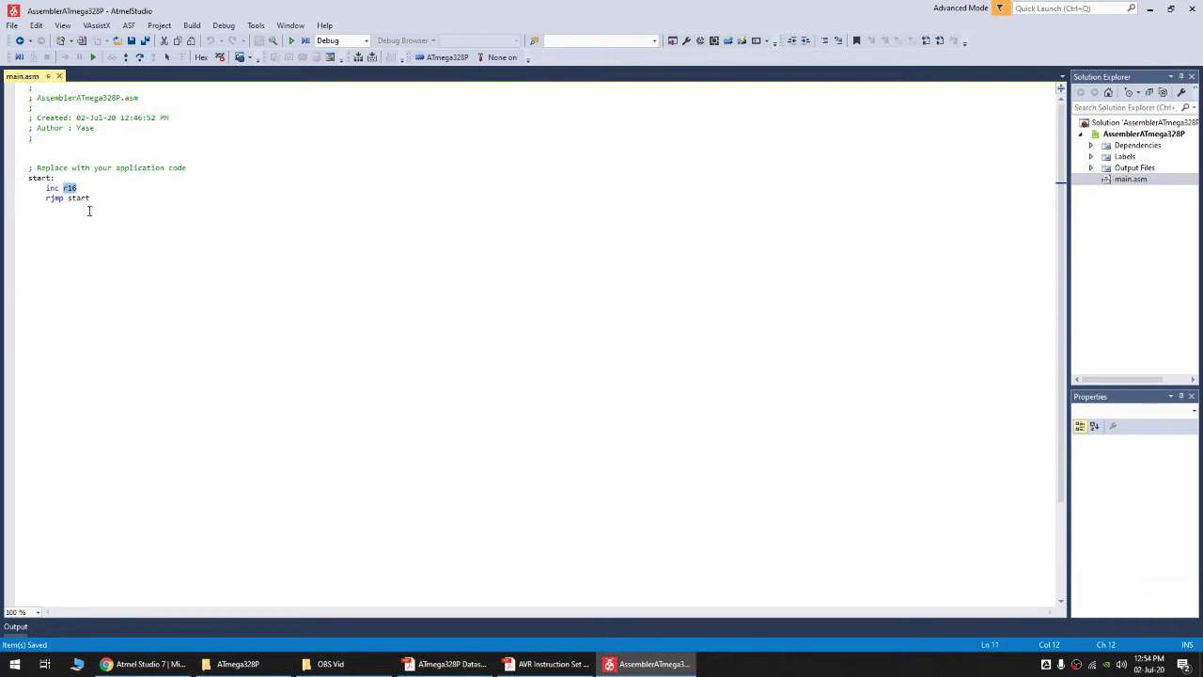
pyautogui.click(93, 57)
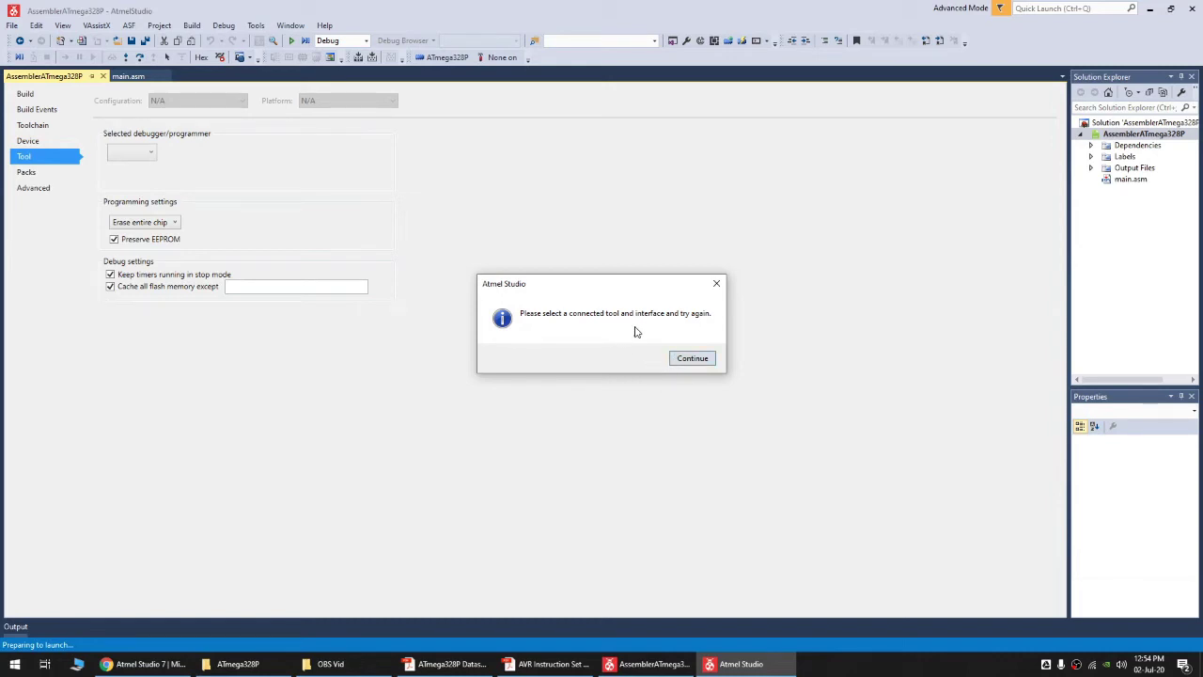
pyautogui.click(692, 358)
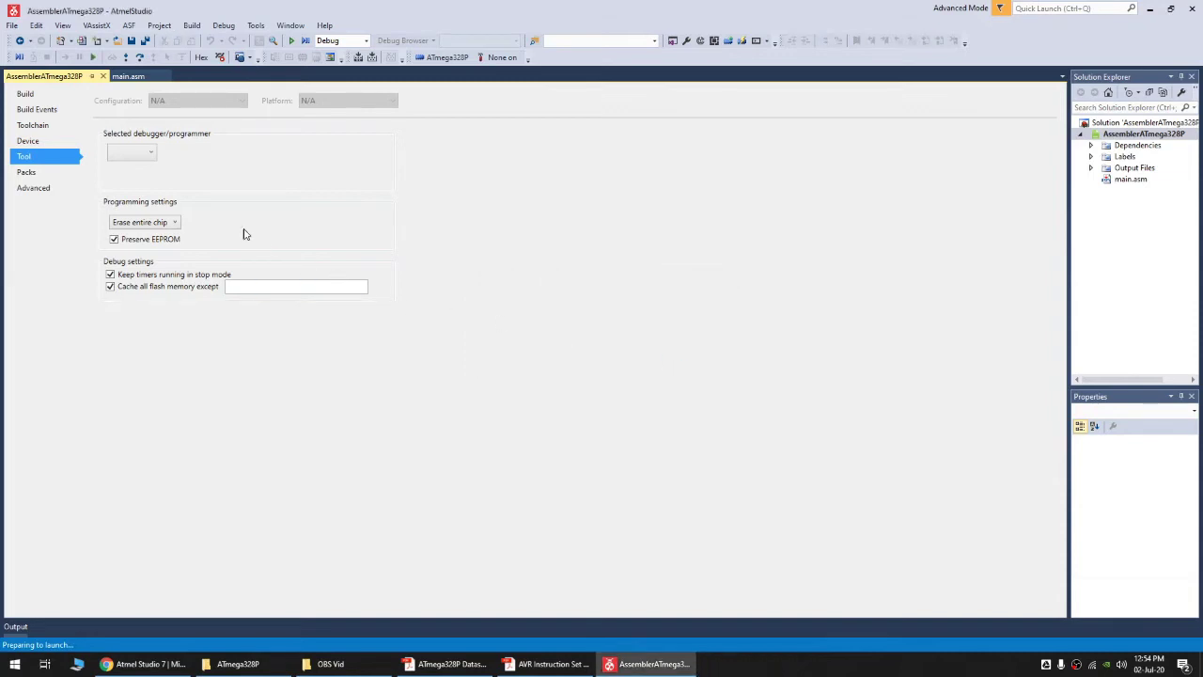
pyautogui.click(146, 154)
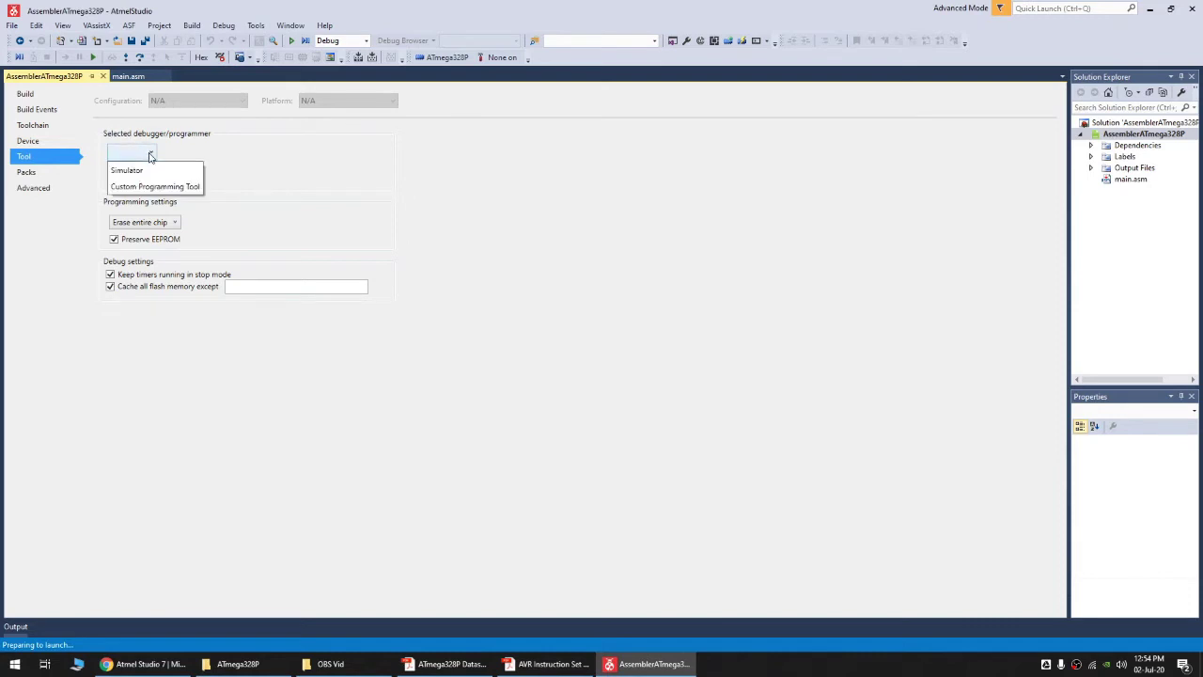
pyautogui.click(144, 171)
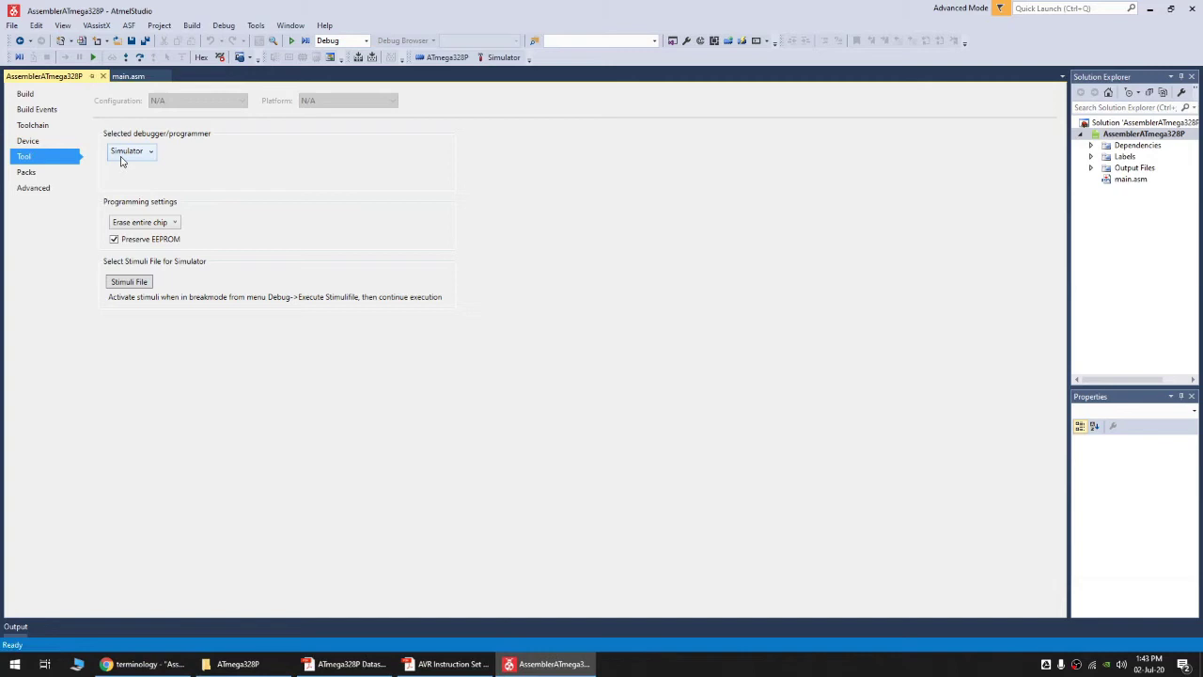
# - Return to main.asm, run it continuously in the simulator and stop the debugging session
pyautogui.click(132, 77)
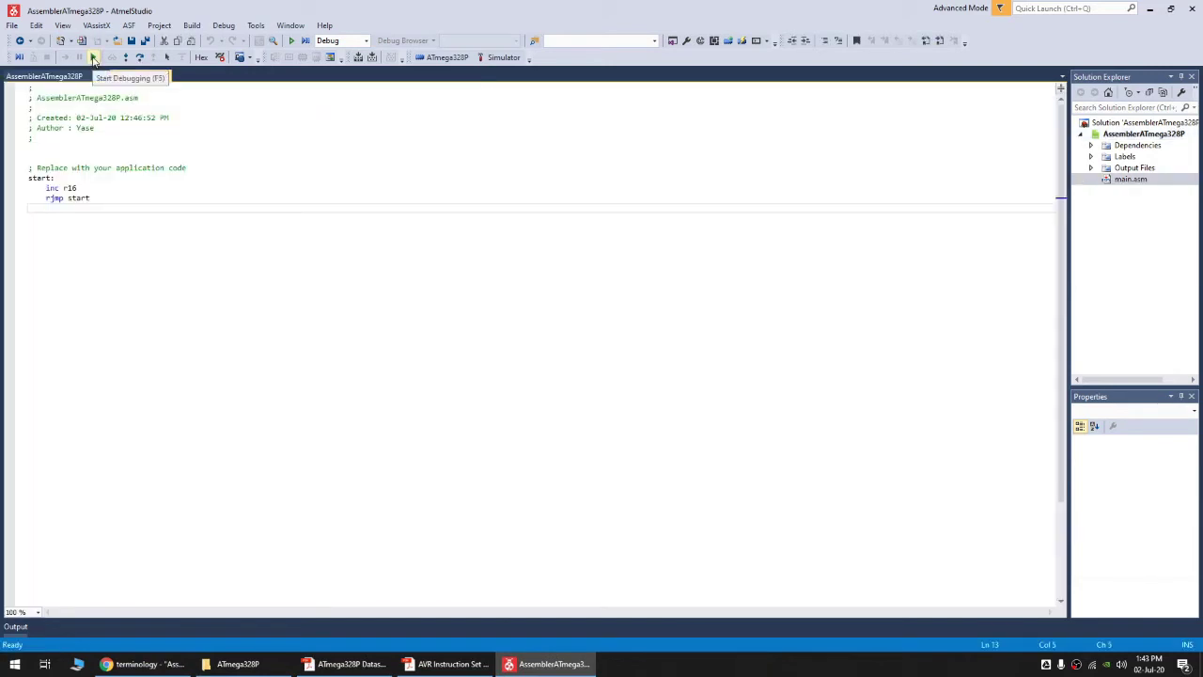
pyautogui.click(93, 59)
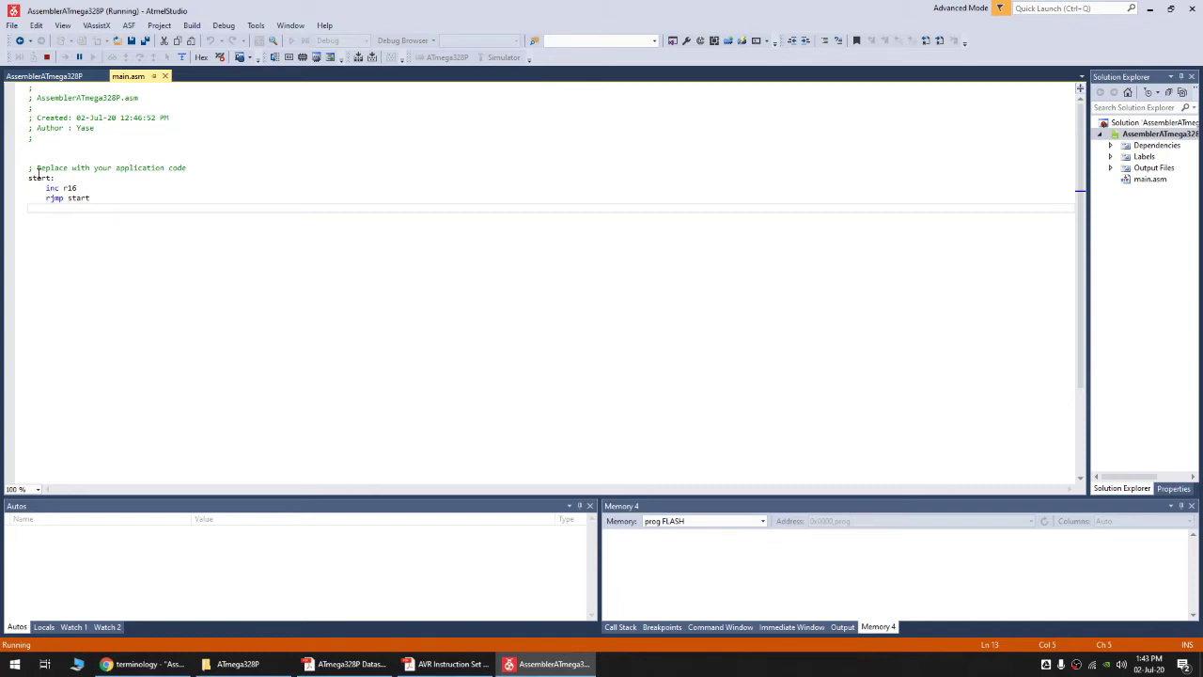
pyautogui.click(46, 56)
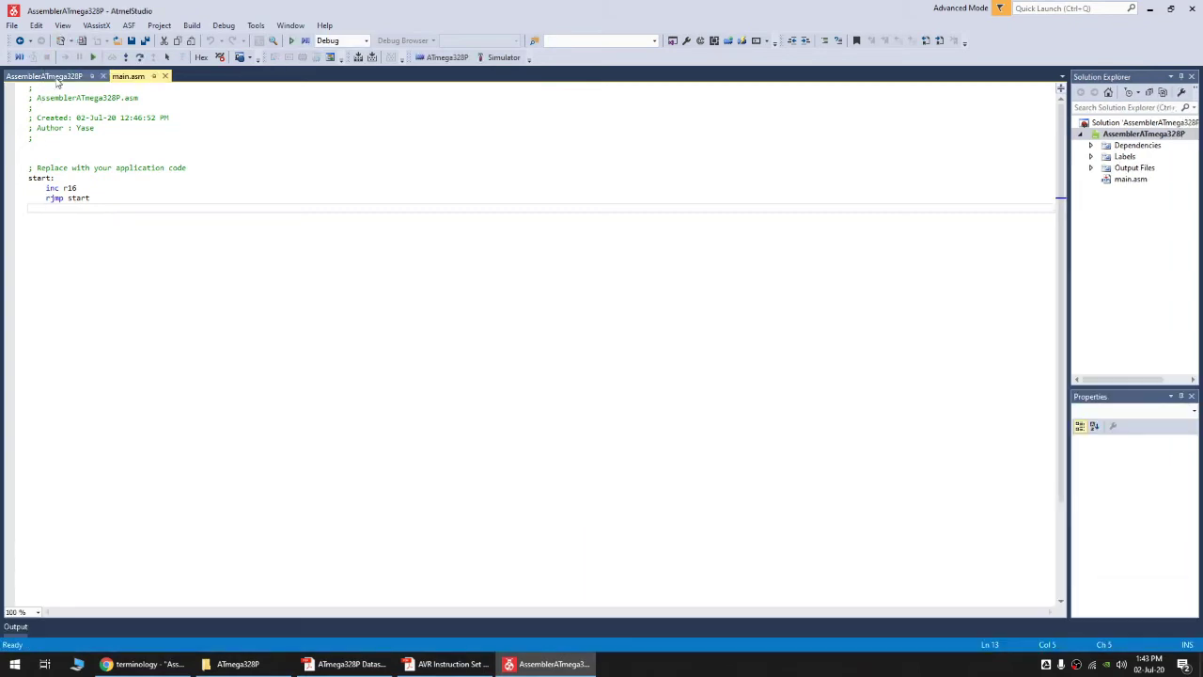
# - Start the debug session with Step Into and single-step through the inc r16 and rjmp start instructions
pyautogui.click(127, 58)
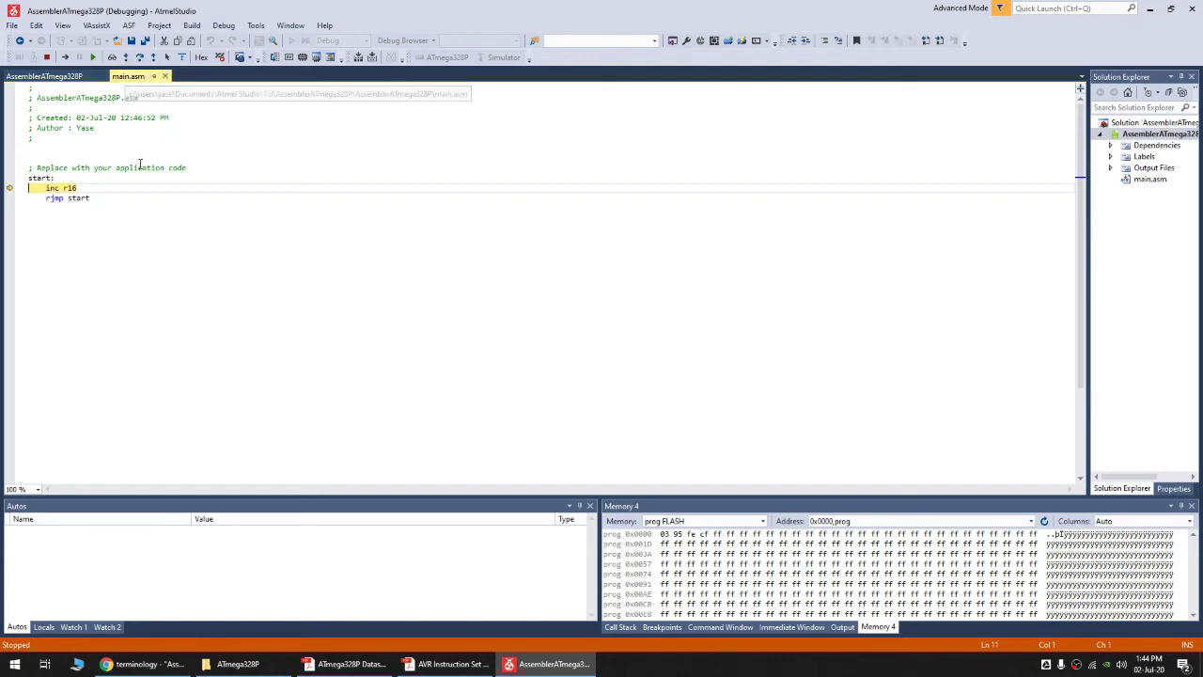
pyautogui.moveTo(71, 191)
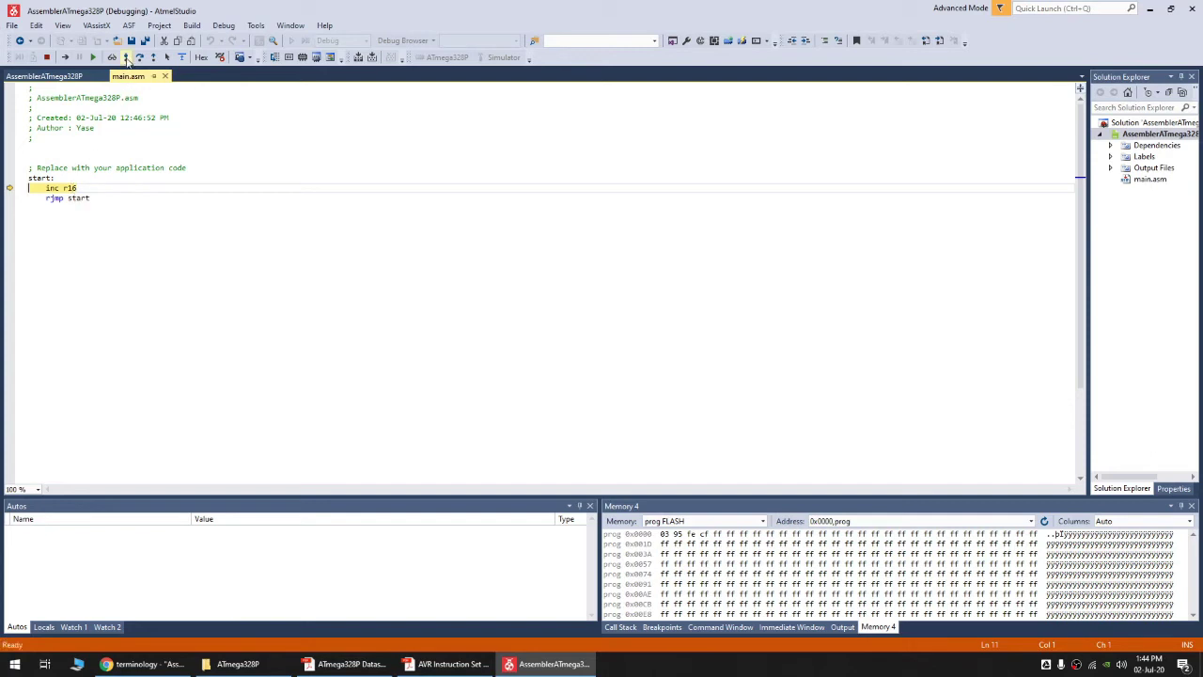
pyautogui.click(126, 57)
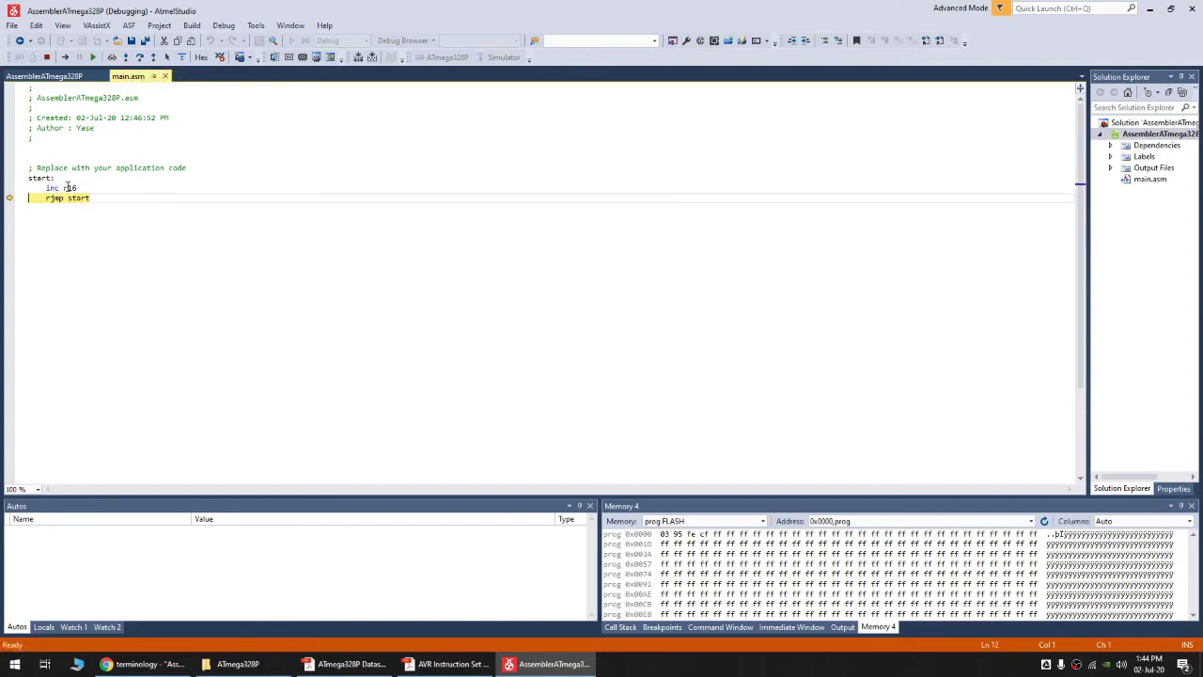
pyautogui.moveTo(89, 205)
pyautogui.click(128, 57)
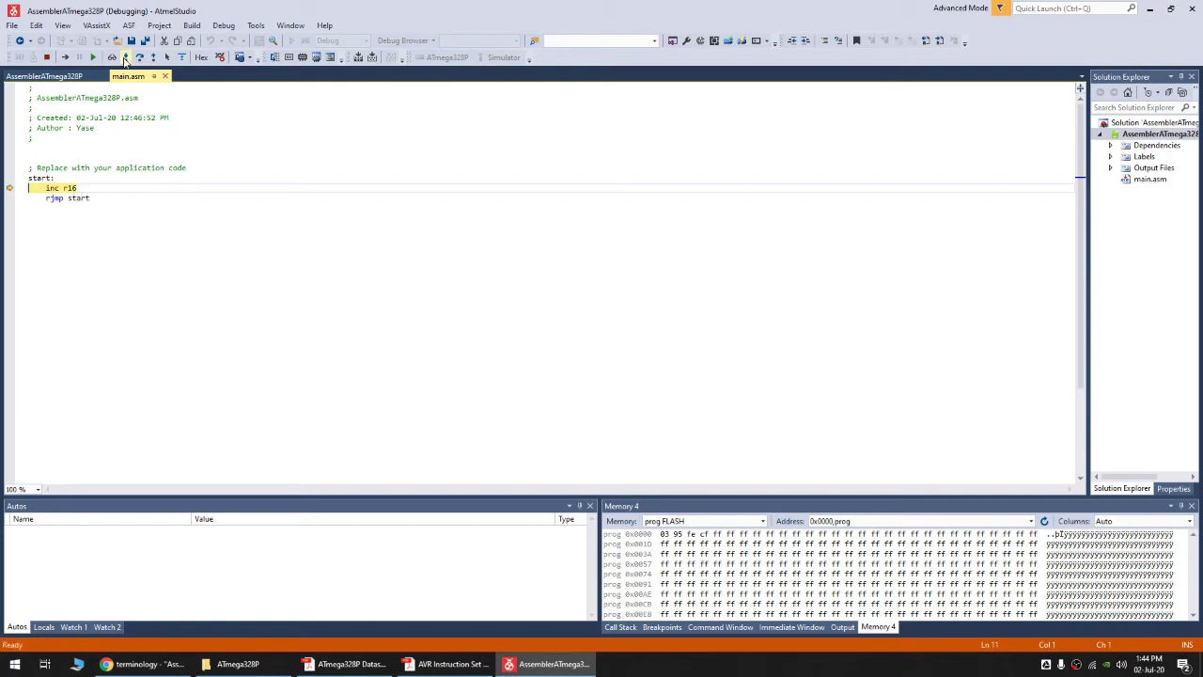
pyautogui.click(126, 57)
pyautogui.moveTo(72, 189)
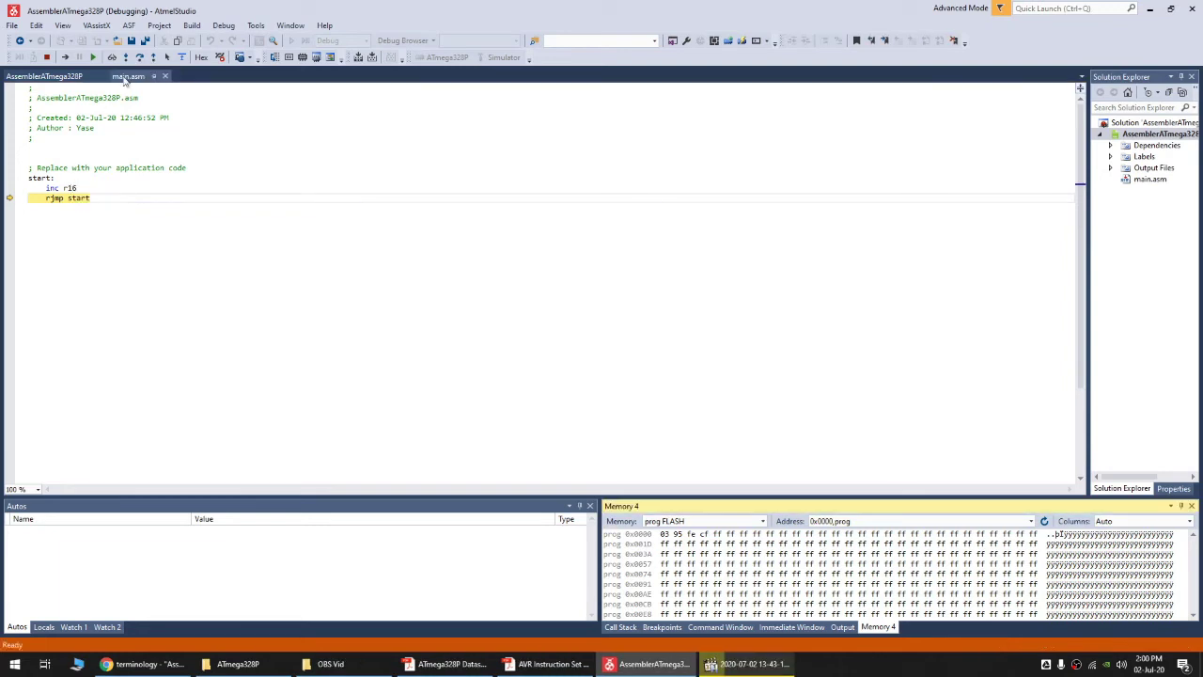
# - Keep stepping into the start loop in main.asm so that inc r16 and rjmp start execute repeatedly
pyautogui.click(128, 76)
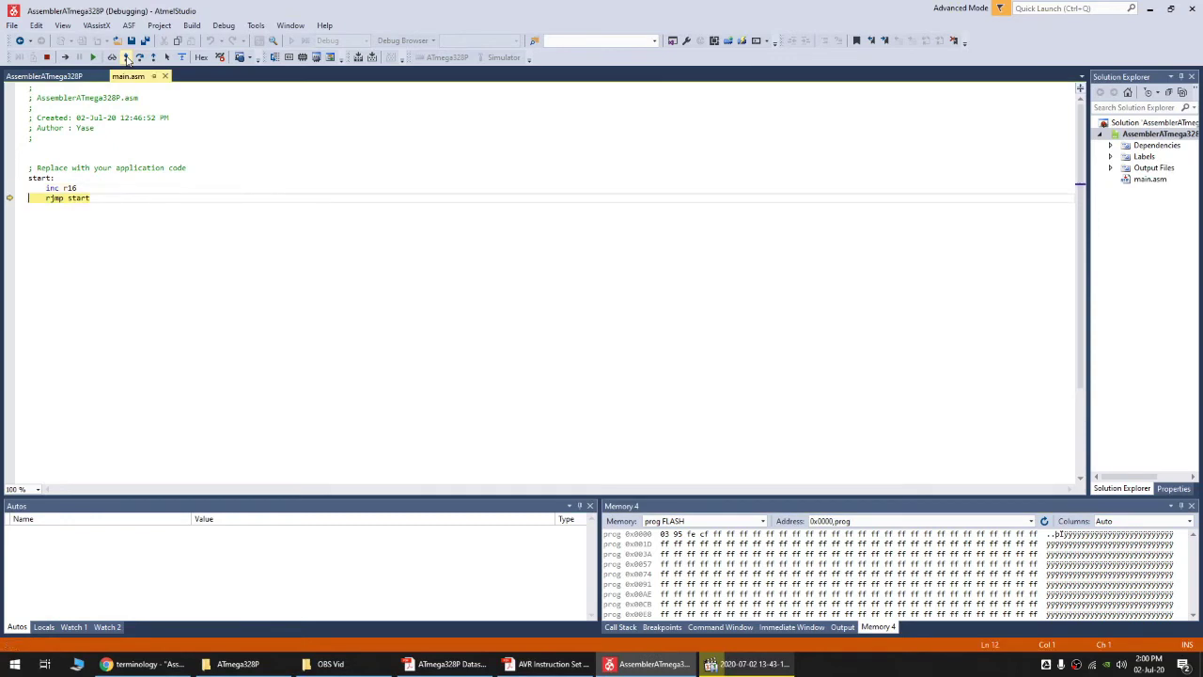
pyautogui.click(128, 57)
pyautogui.click(128, 58)
pyautogui.click(128, 57)
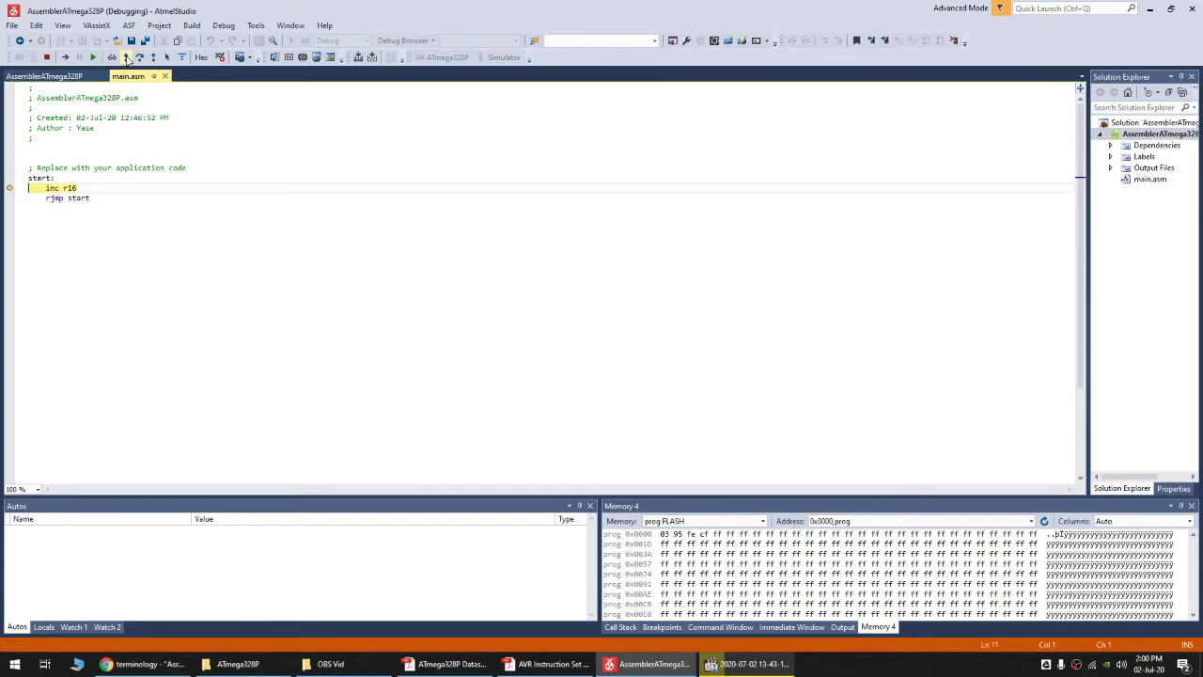
pyautogui.click(128, 57)
pyautogui.click(128, 58)
pyautogui.click(128, 57)
pyautogui.click(128, 57)
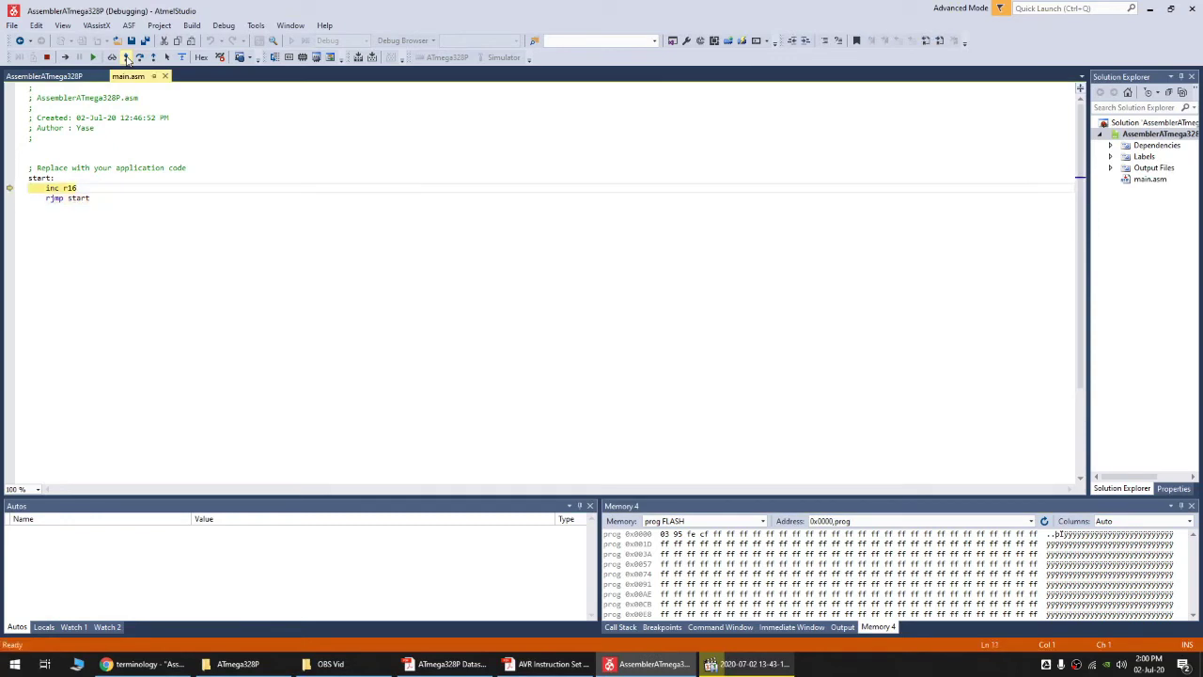
pyautogui.click(128, 57)
pyautogui.click(128, 57)
pyautogui.click(128, 57)
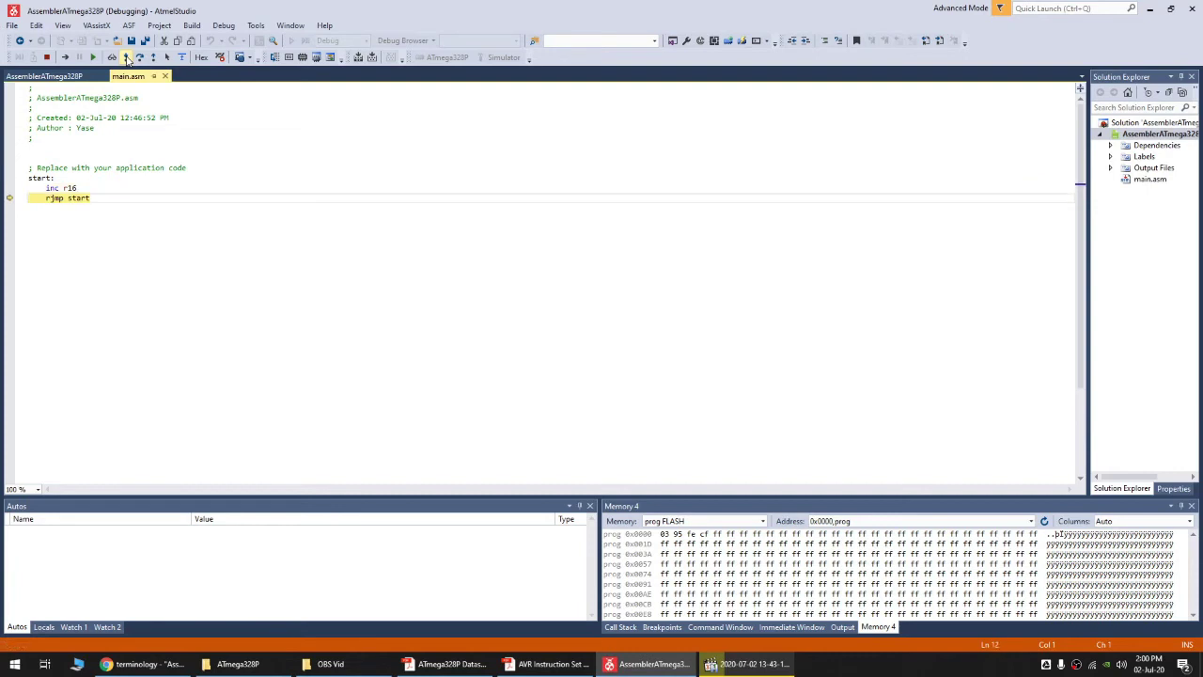
pyautogui.click(128, 58)
pyautogui.click(128, 57)
pyautogui.click(128, 58)
pyautogui.click(128, 58)
pyautogui.click(128, 57)
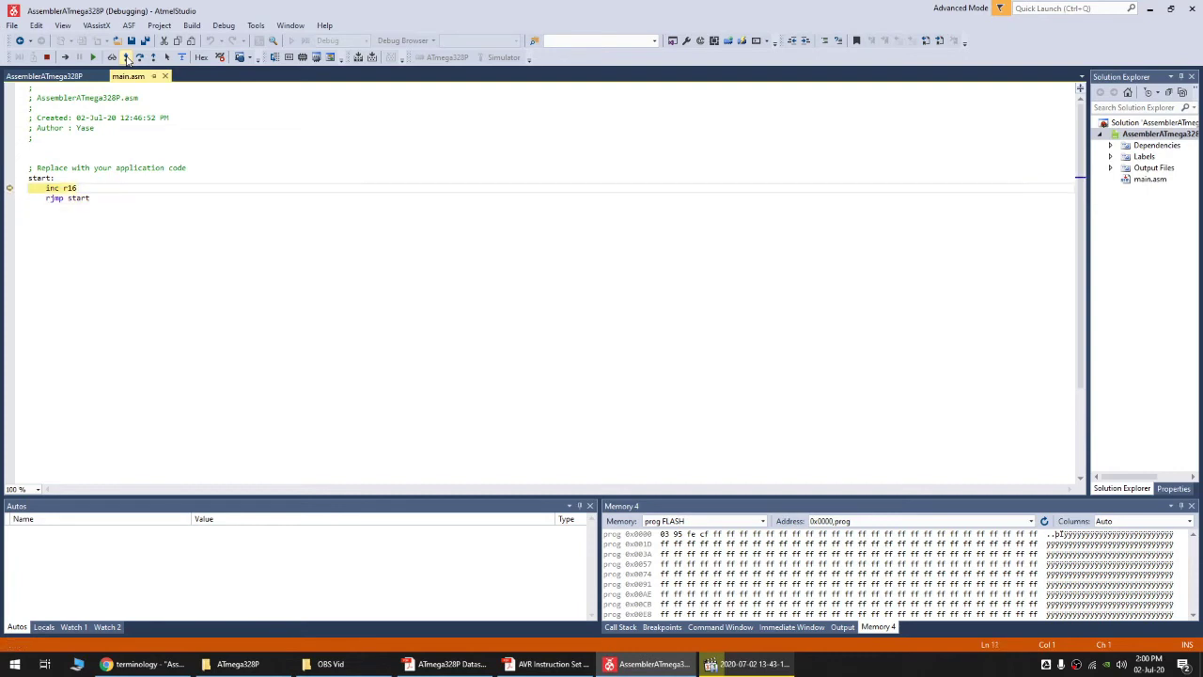
pyautogui.click(128, 57)
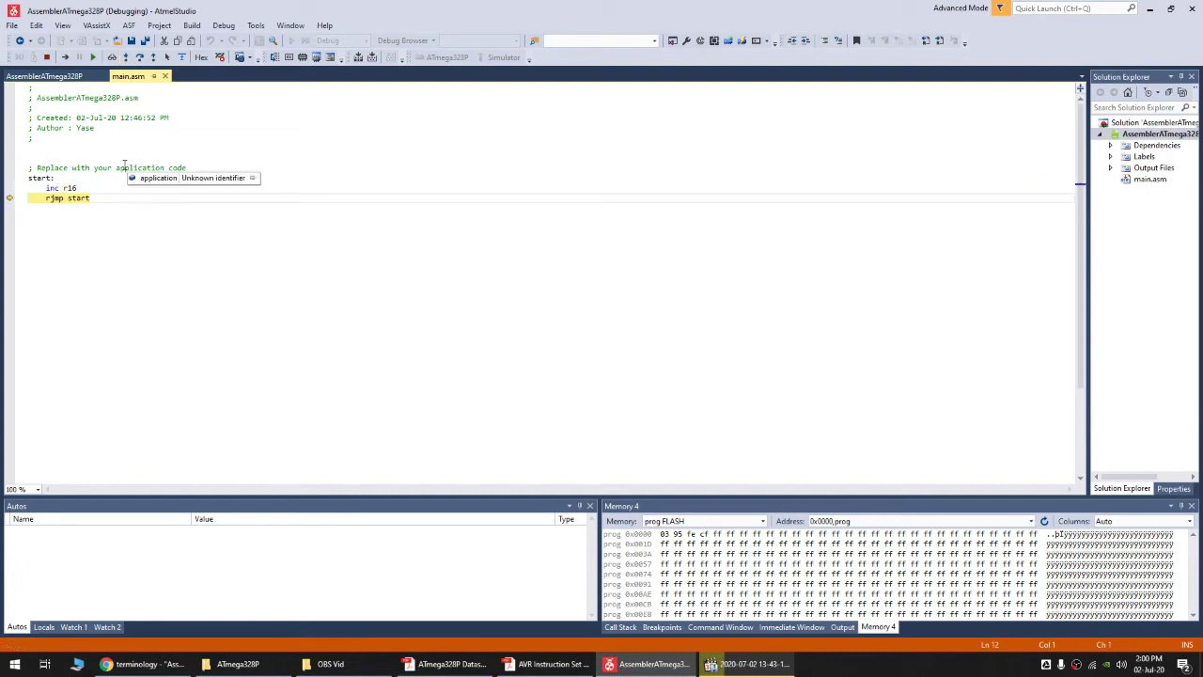
pyautogui.moveTo(74, 189)
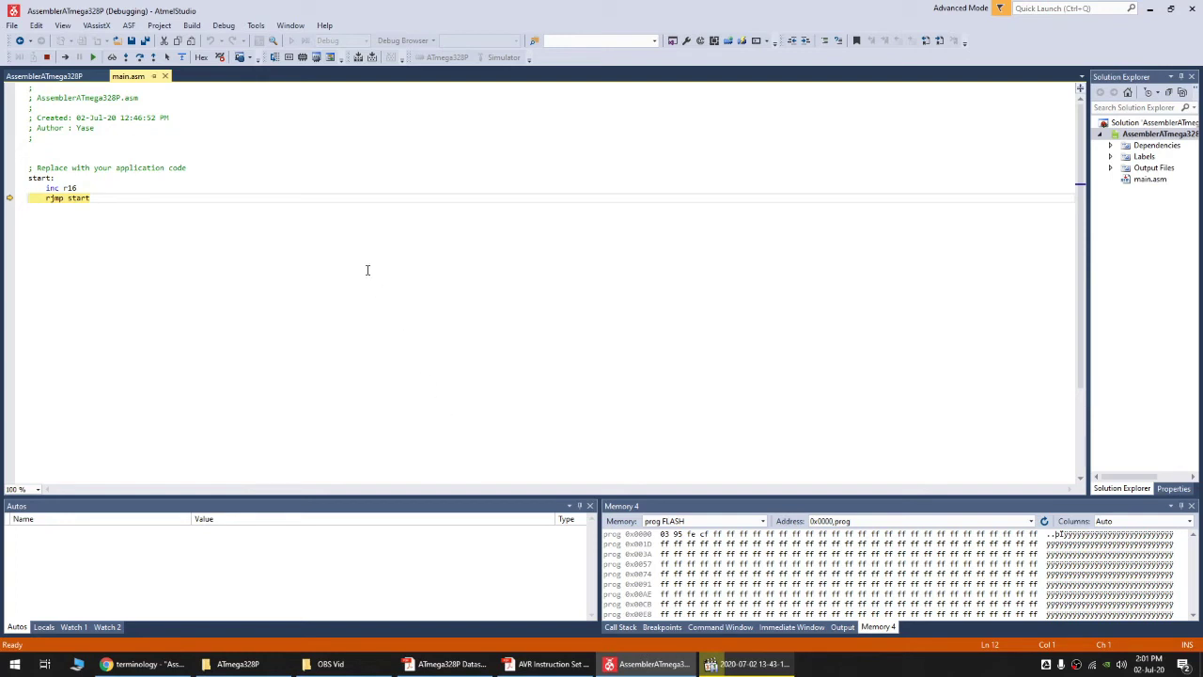
# - Open the Processor Status debug window, dock it beside the Autos window and narrow it to its Name and Value columns
pyautogui.click(224, 26)
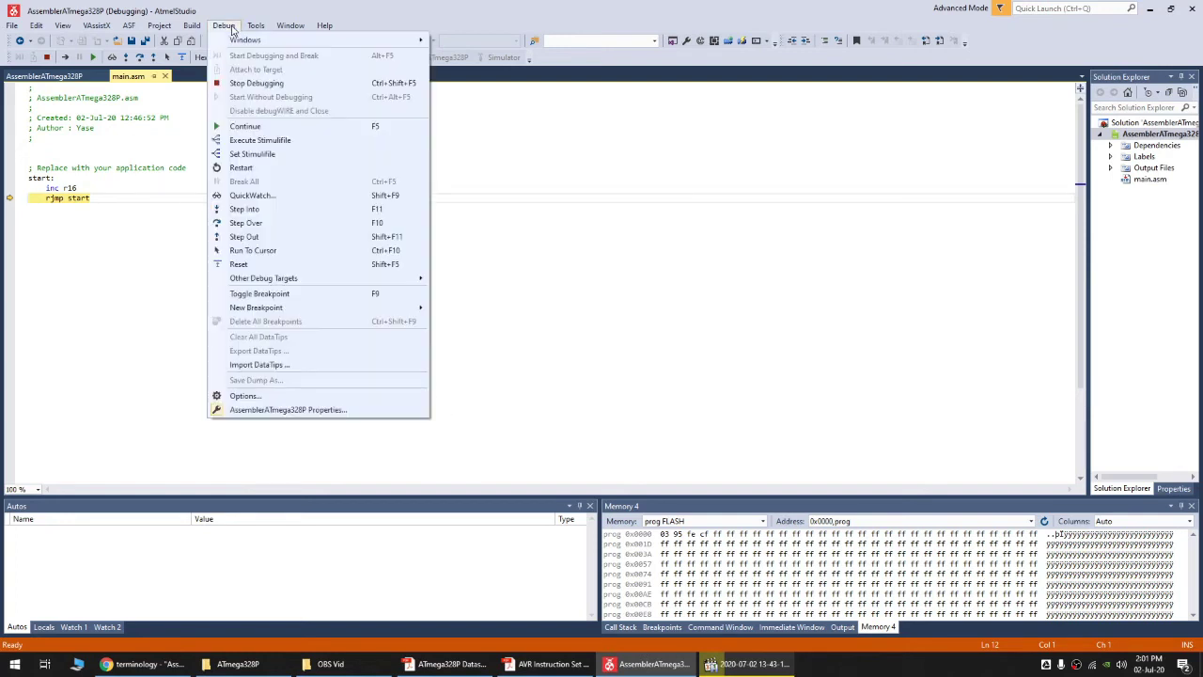
pyautogui.moveTo(245, 40)
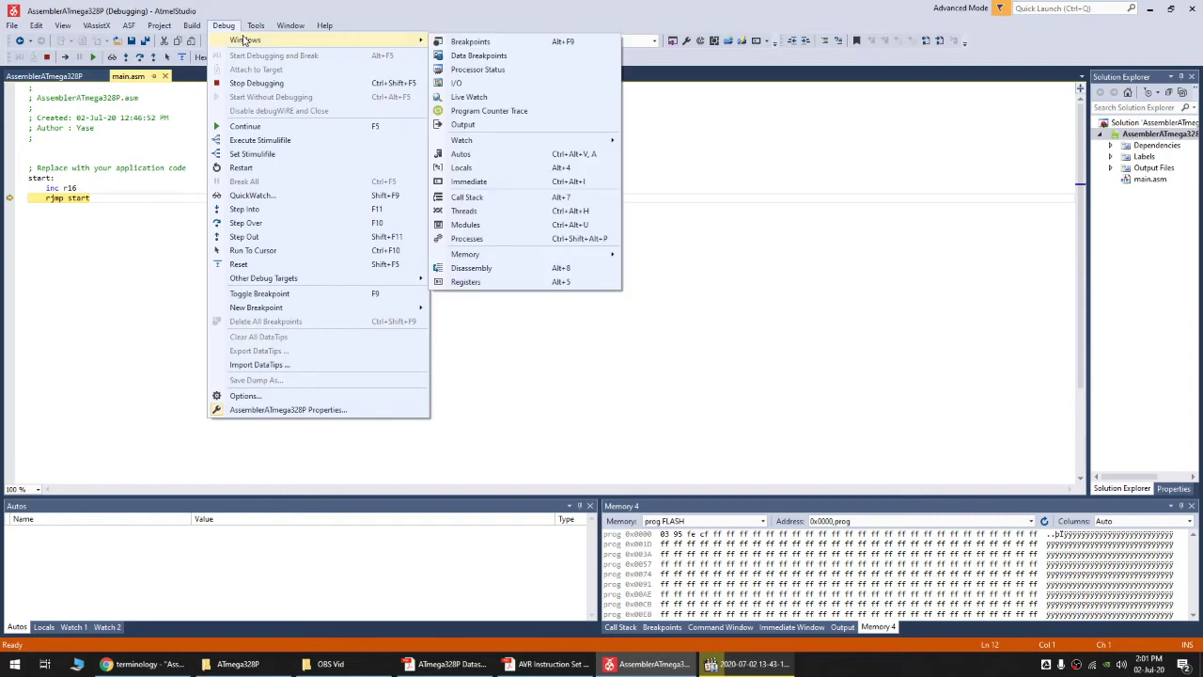
pyautogui.click(493, 75)
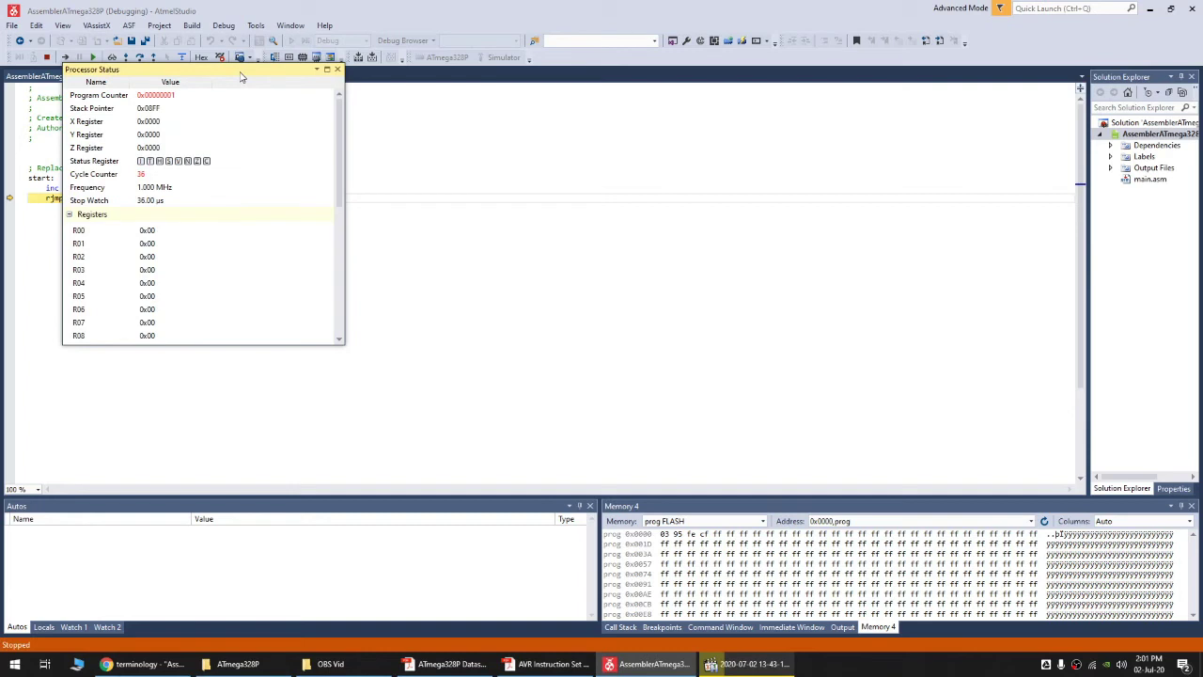
pyautogui.moveTo(241, 77); pyautogui.dragTo(274, 566)
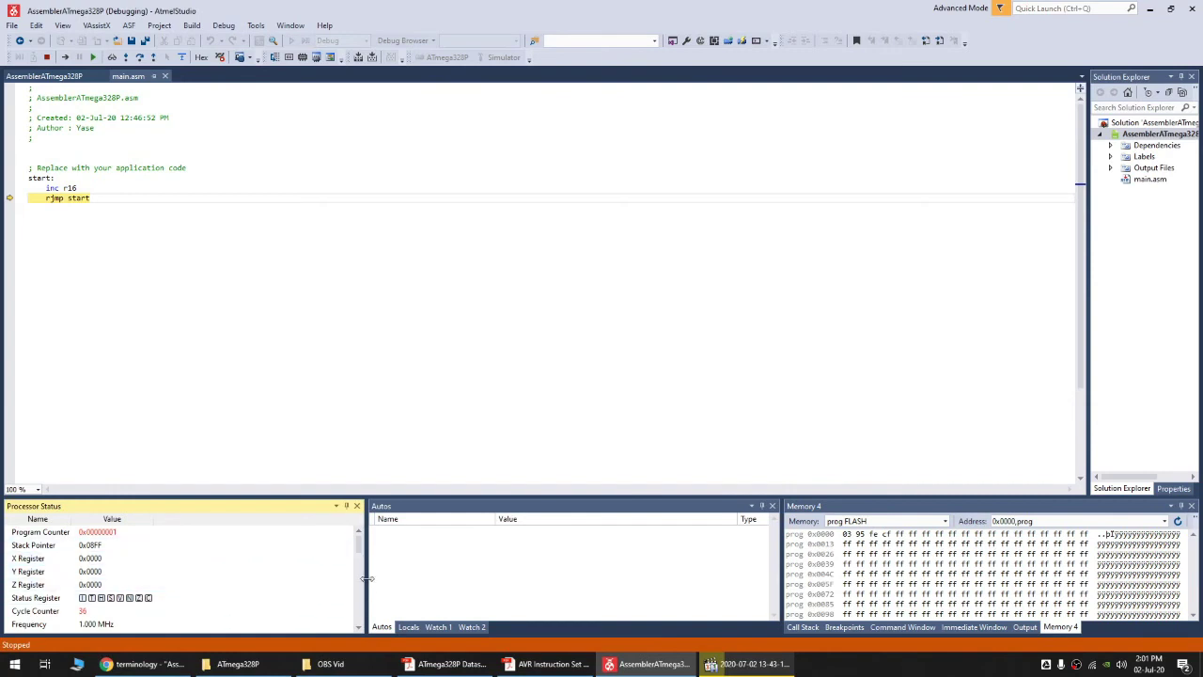
pyautogui.moveTo(367, 579); pyautogui.dragTo(175, 593)
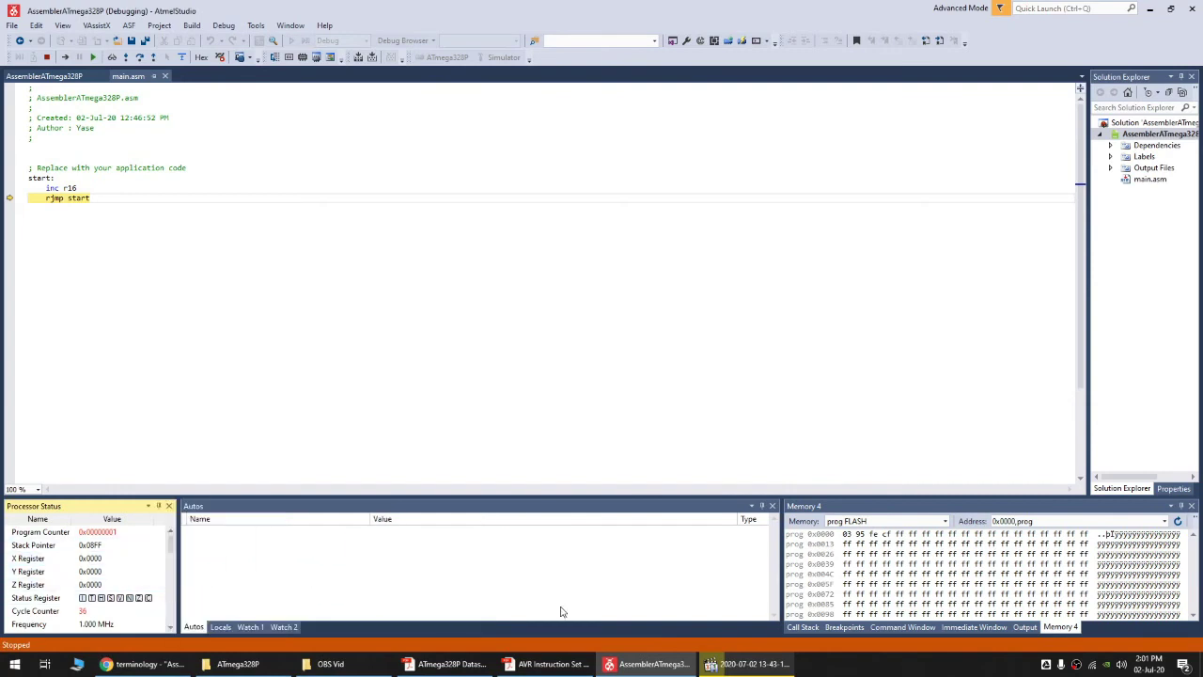
# - Single-step through rjmp start and inc r16 while watching the Program Counter in Processor Status
pyautogui.click(97, 532)
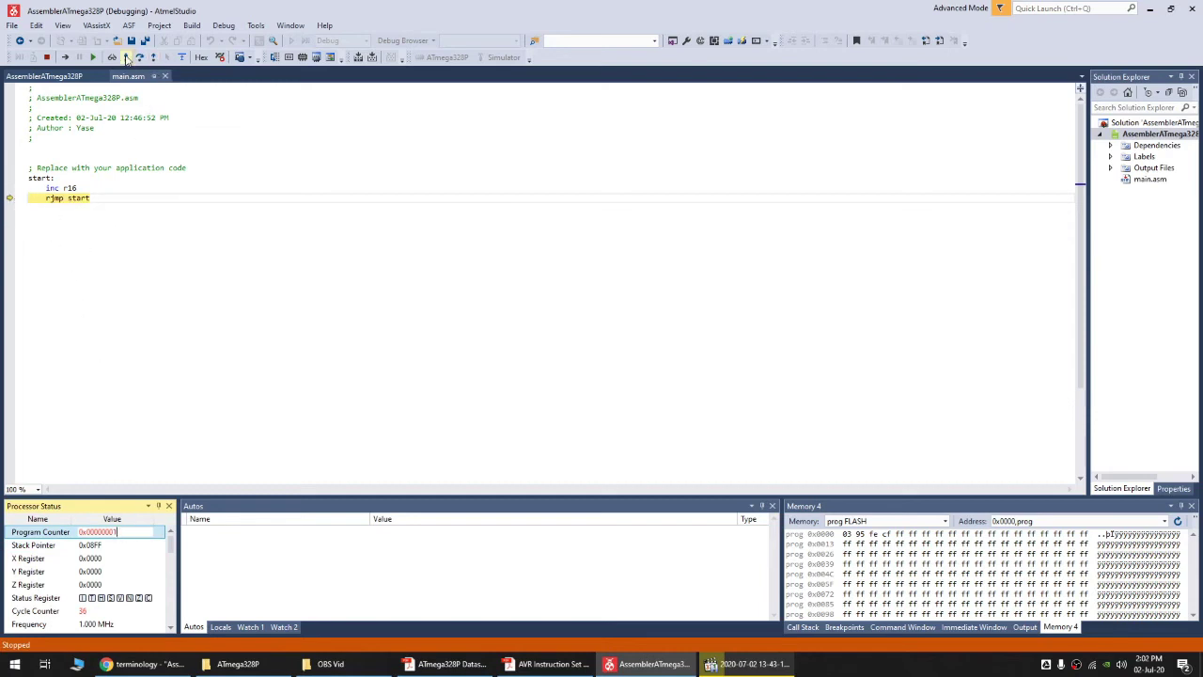
pyautogui.click(128, 58)
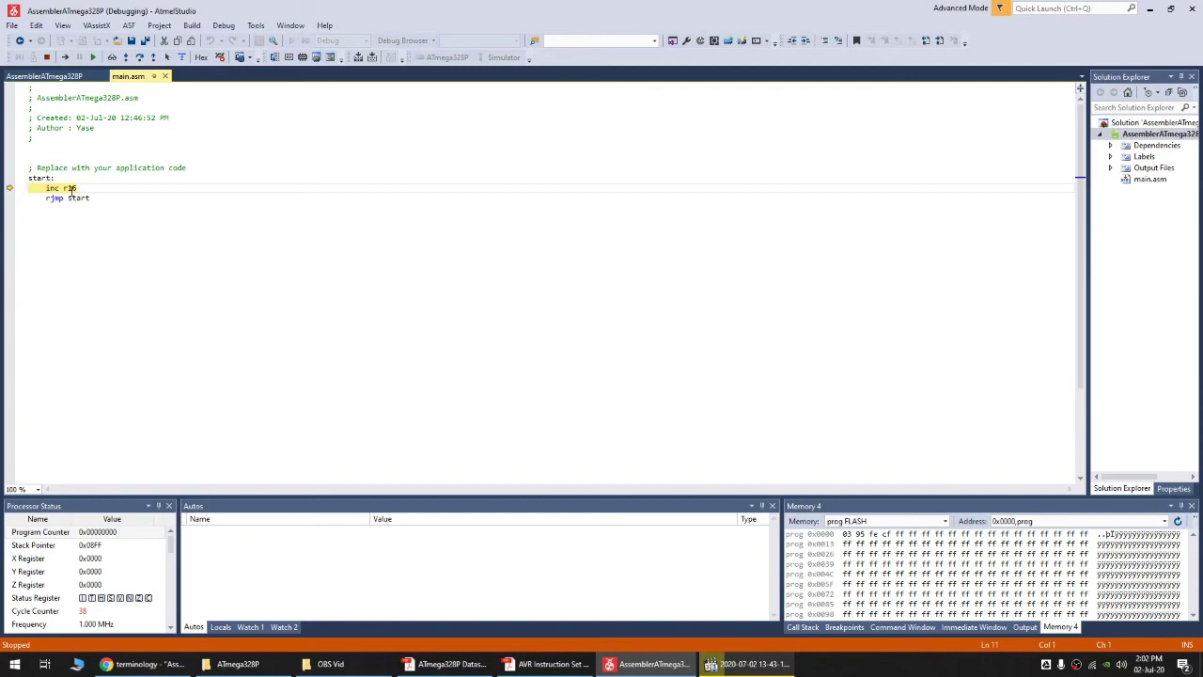
pyautogui.click(125, 58)
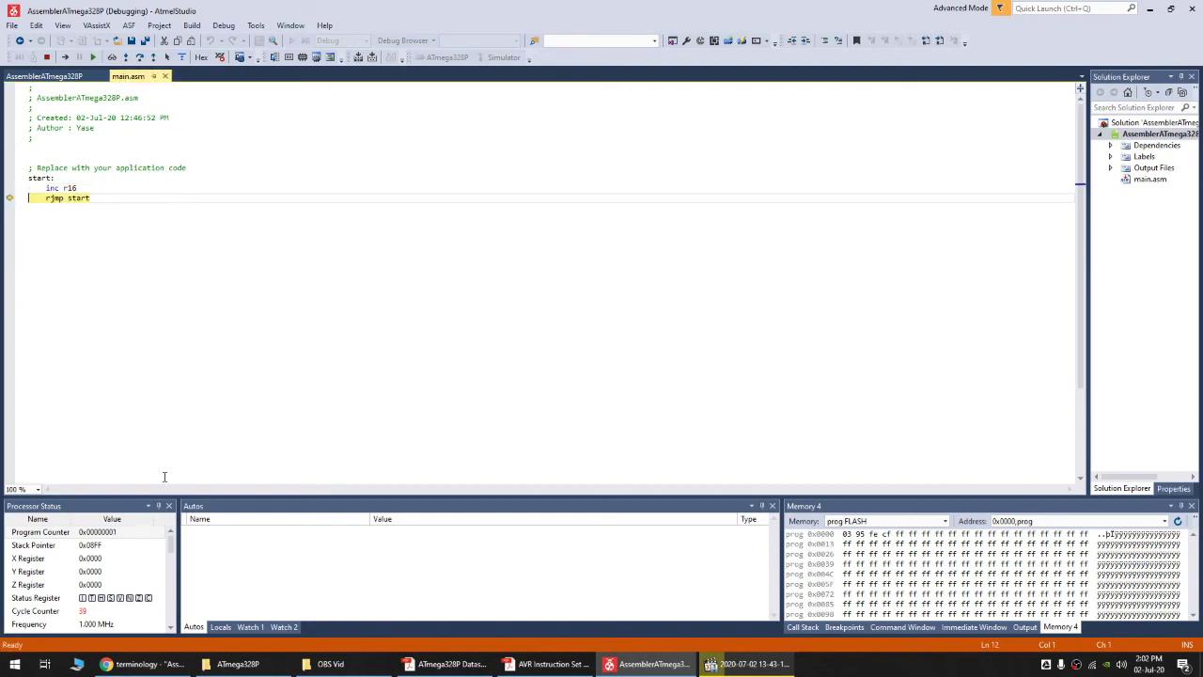
pyautogui.click(127, 58)
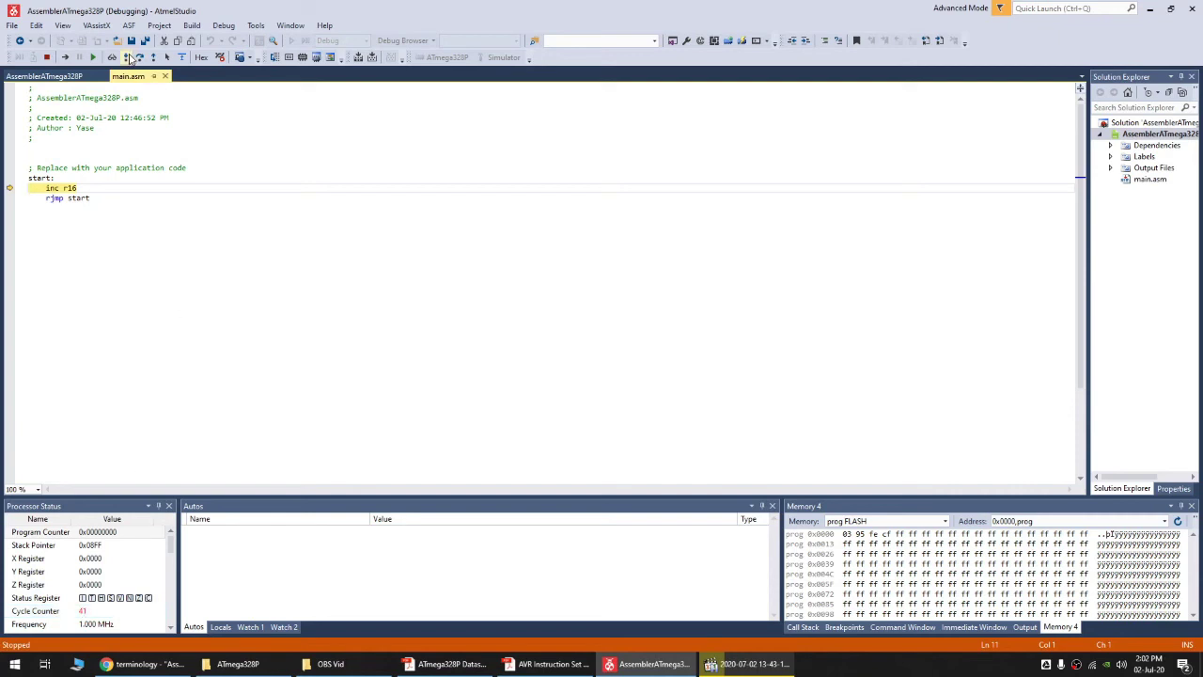
# - Step through the loop many more times while watching the Program Counter and Cycle Counter change
pyautogui.click(128, 57)
pyautogui.click(128, 57)
pyautogui.click(128, 57)
pyautogui.click(128, 58)
pyautogui.click(128, 57)
pyautogui.click(128, 58)
pyautogui.click(128, 57)
pyautogui.click(128, 57)
pyautogui.click(128, 57)
pyautogui.click(128, 57)
pyautogui.click(128, 58)
pyautogui.click(127, 57)
pyautogui.click(127, 57)
pyautogui.click(128, 58)
# - Examine the Processor Status entries from the Program Counter and Status Register down to the general-purpose registers starting at R00
pyautogui.click(43, 600)
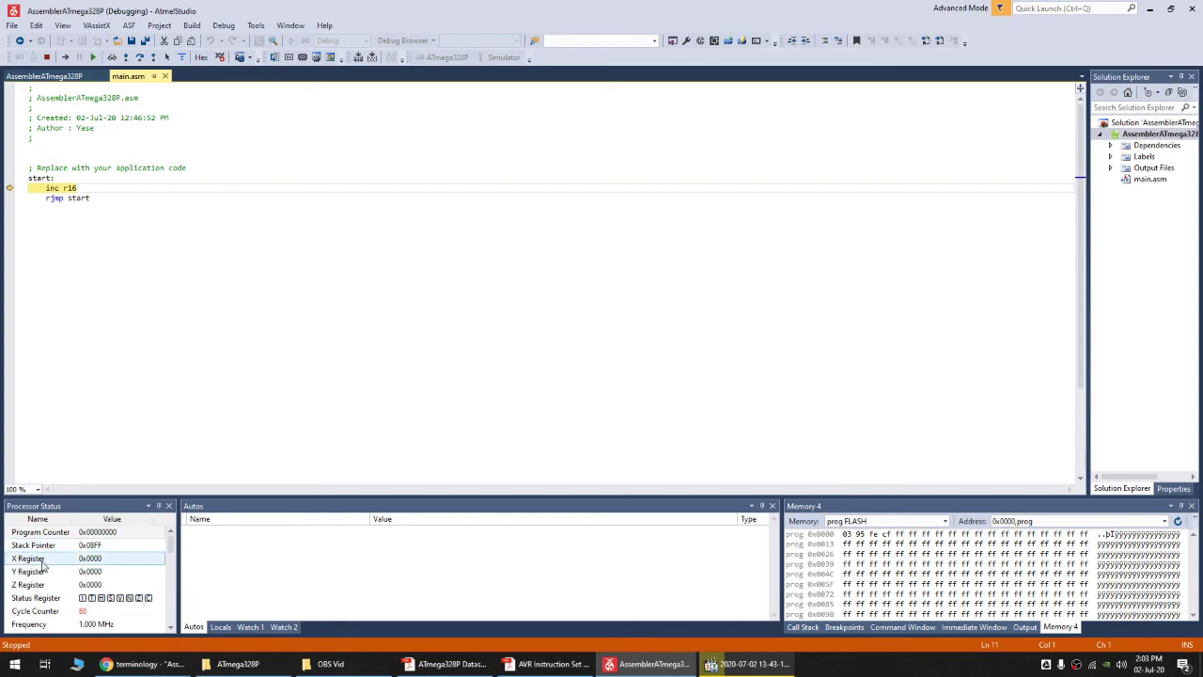
pyautogui.click(172, 550)
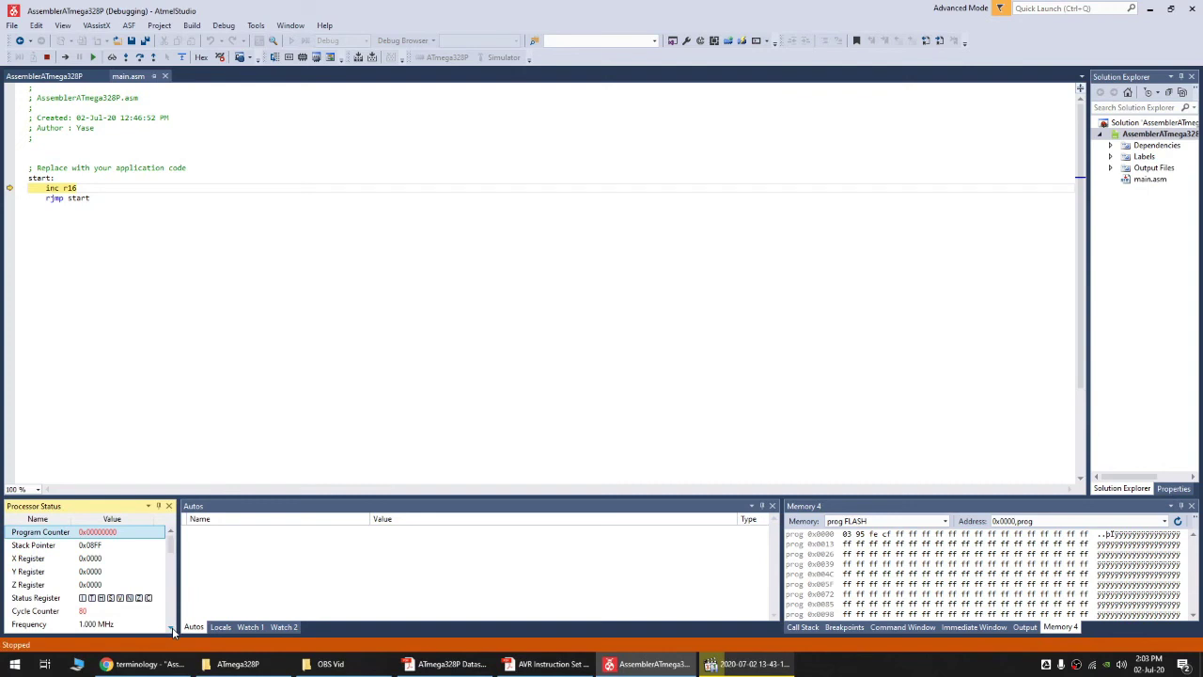
pyautogui.click(171, 629)
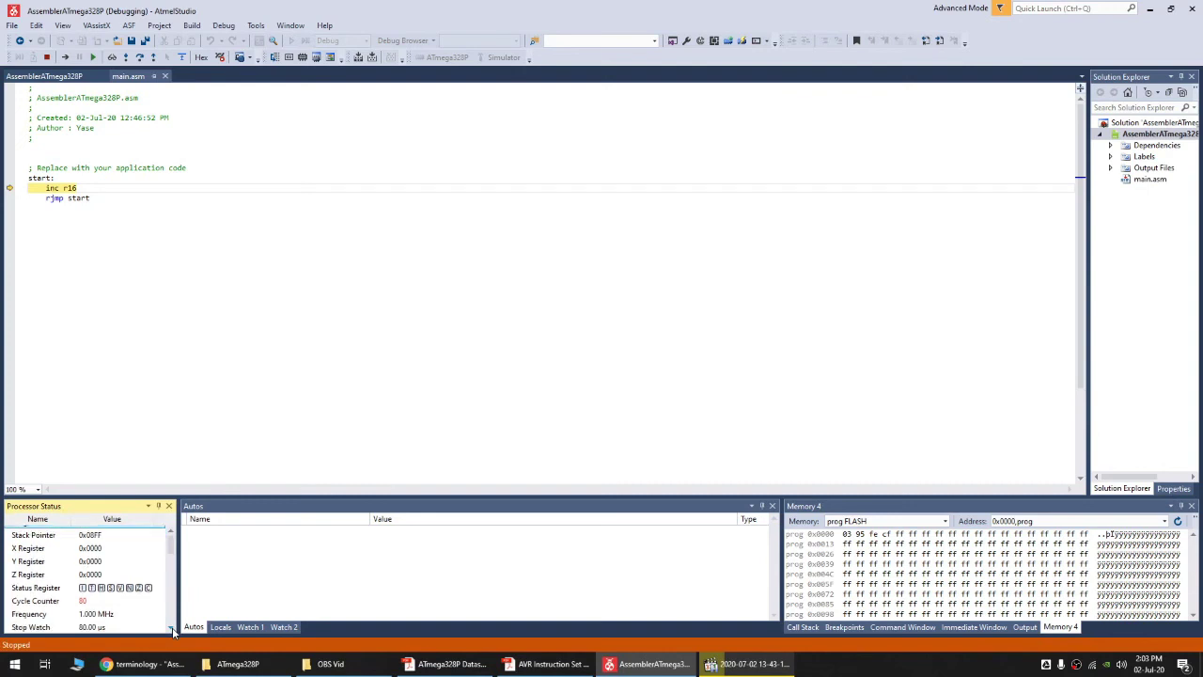
pyautogui.click(171, 629)
pyautogui.click(171, 629)
pyautogui.click(171, 629)
pyautogui.click(172, 629)
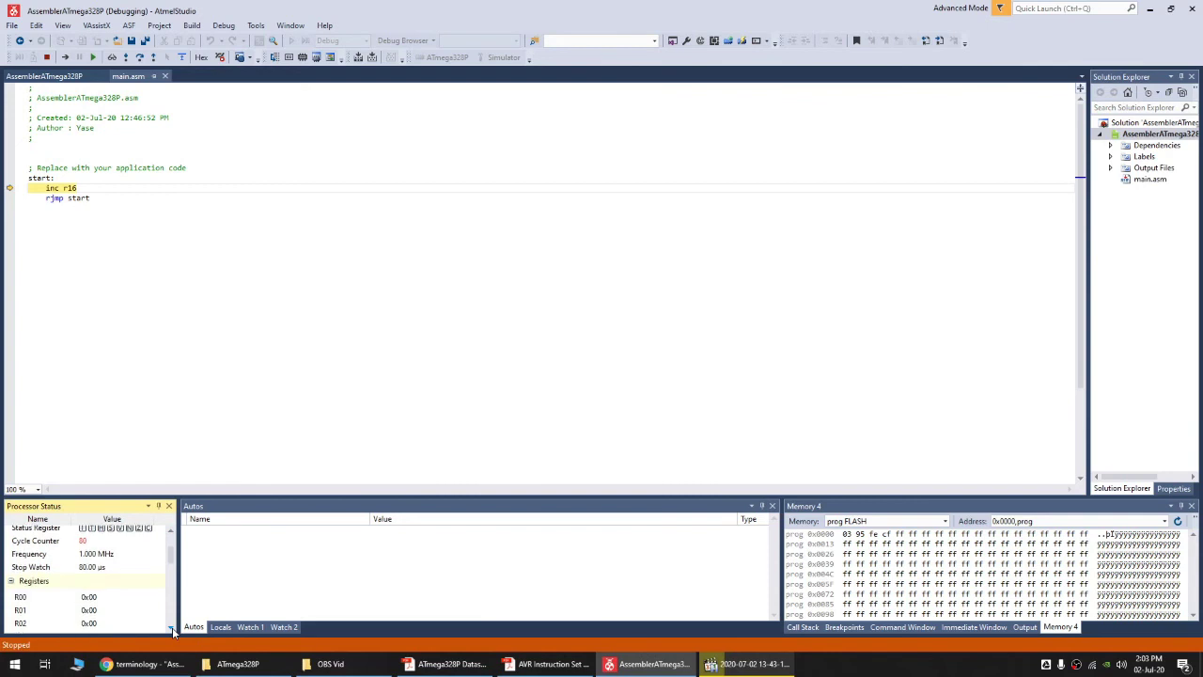
pyautogui.click(171, 629)
pyautogui.click(171, 629)
pyautogui.click(171, 629)
pyautogui.click(171, 629)
pyautogui.click(171, 629)
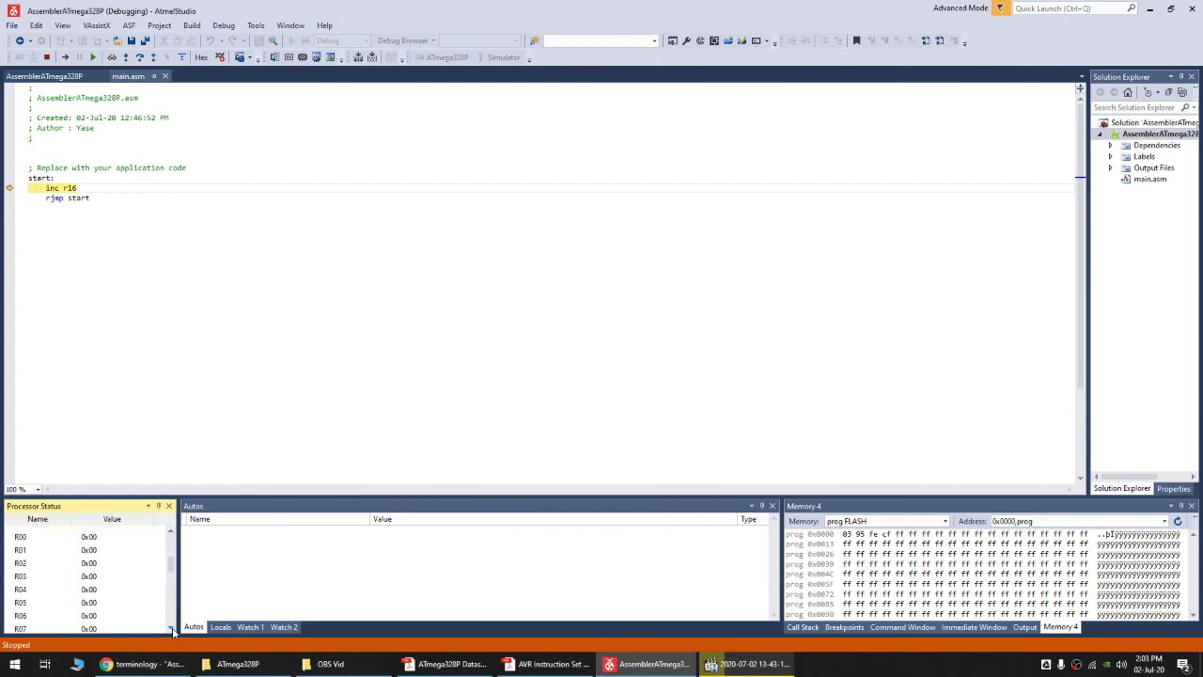
pyautogui.click(170, 532)
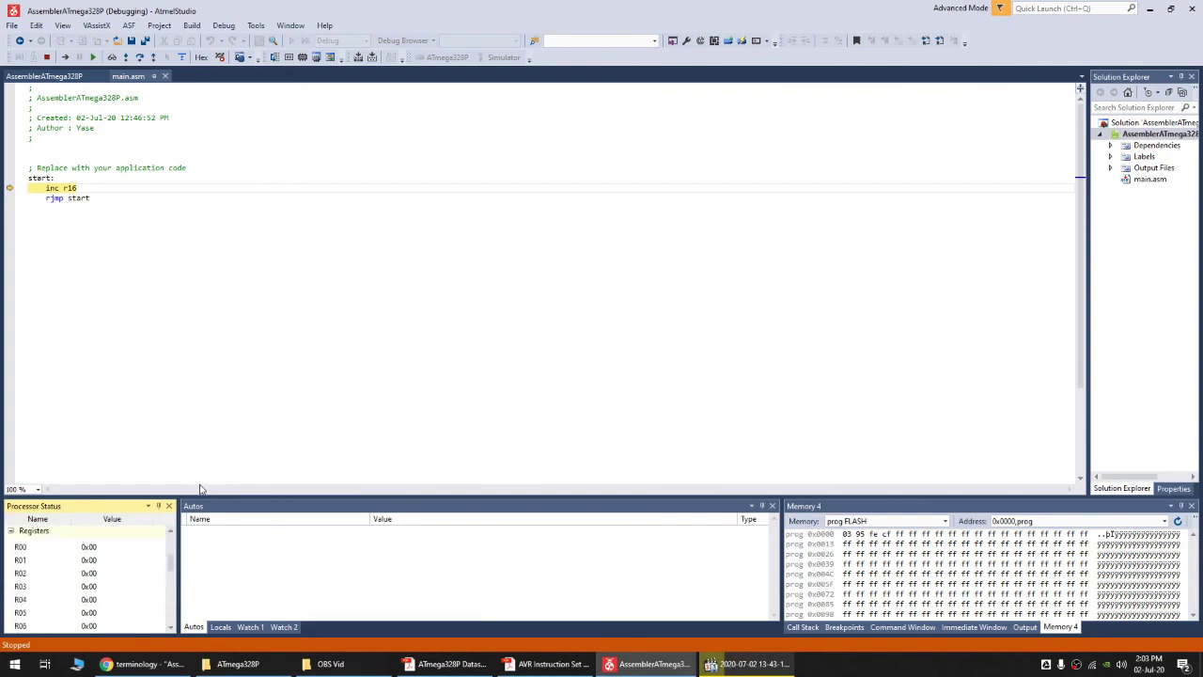
# - Enlarge the docked debug windows upward and inspect the R16 value in Processor Status against the inc r16 instruction
pyautogui.moveTo(199, 492); pyautogui.dragTo(197, 376)
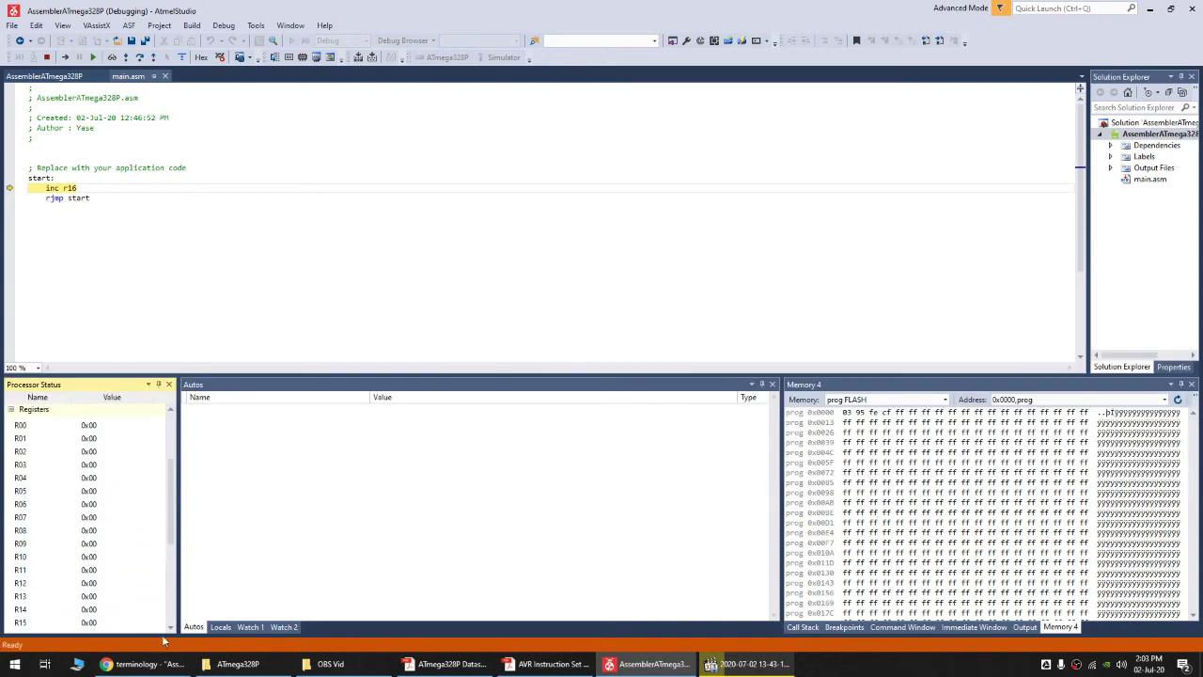
pyautogui.scroll(-1, 49, 603)
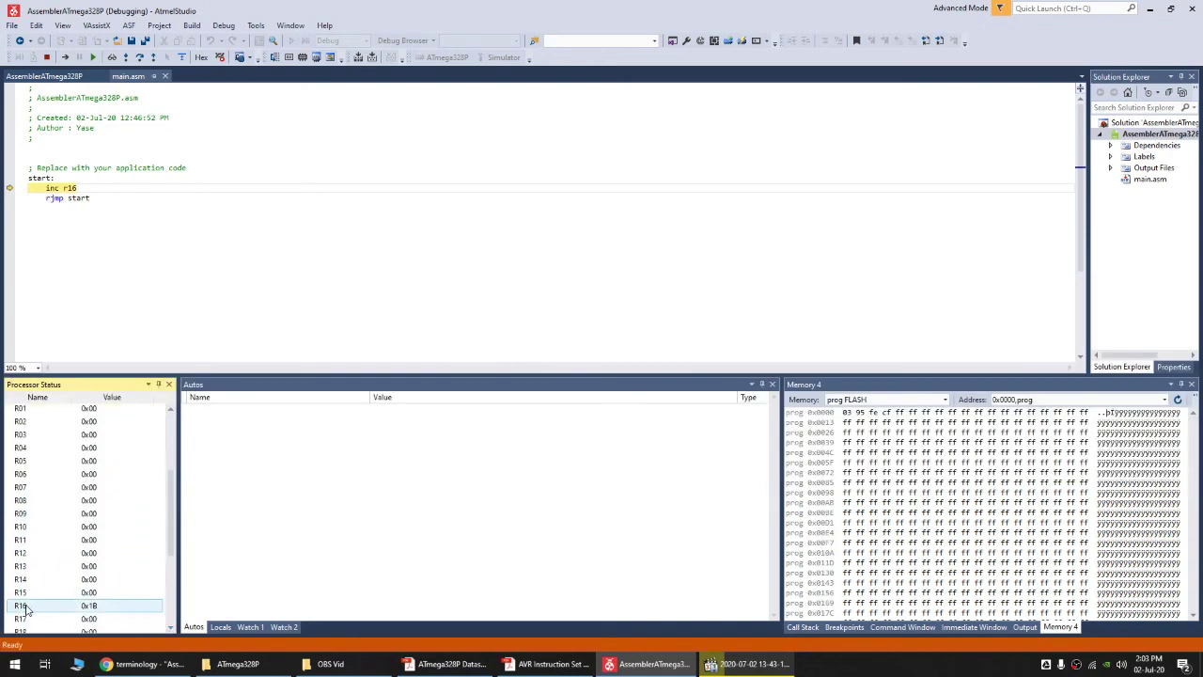
pyautogui.click(100, 607)
pyautogui.click(98, 608)
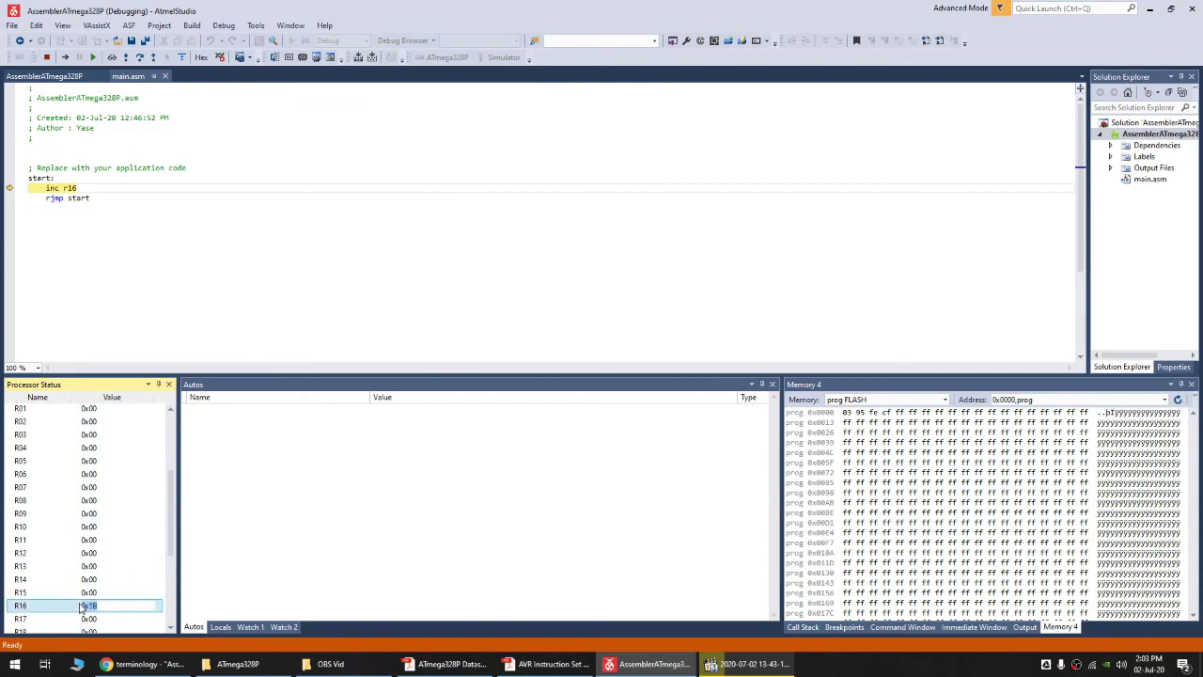
pyautogui.moveTo(73, 189)
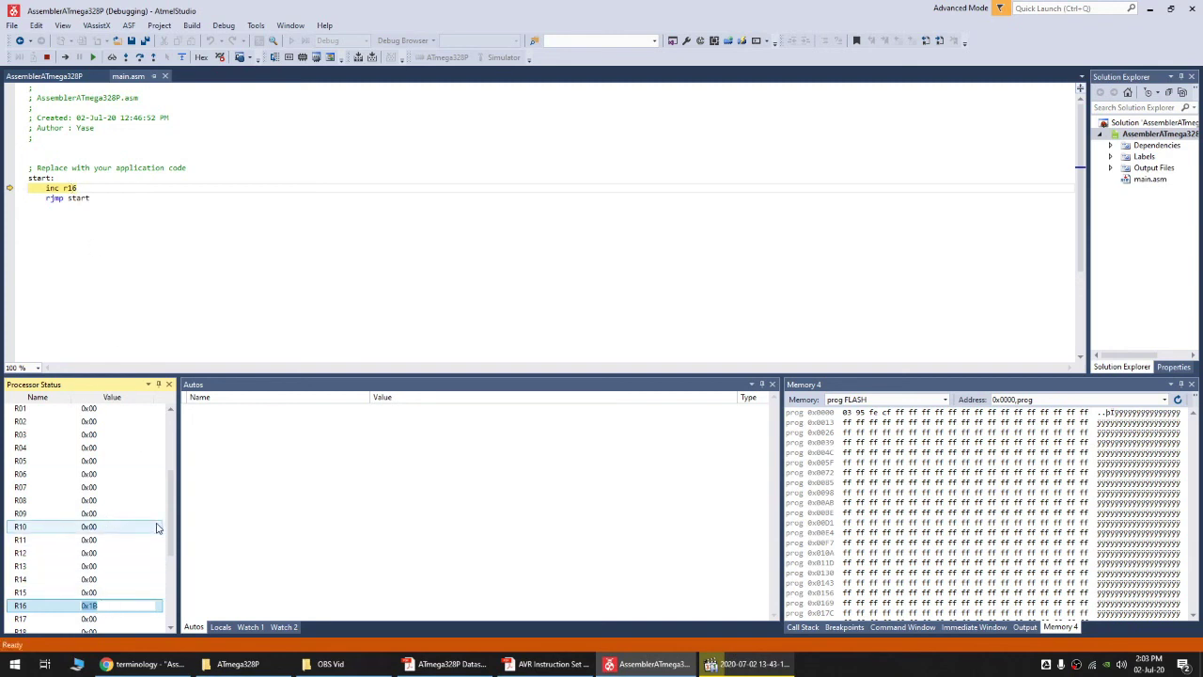
# - Examine the remaining general-purpose registers from R16 through R31, then return to the Program Counter entry in Processor Status
pyautogui.moveTo(172, 529); pyautogui.dragTo(176, 568)
pyautogui.click(21, 434)
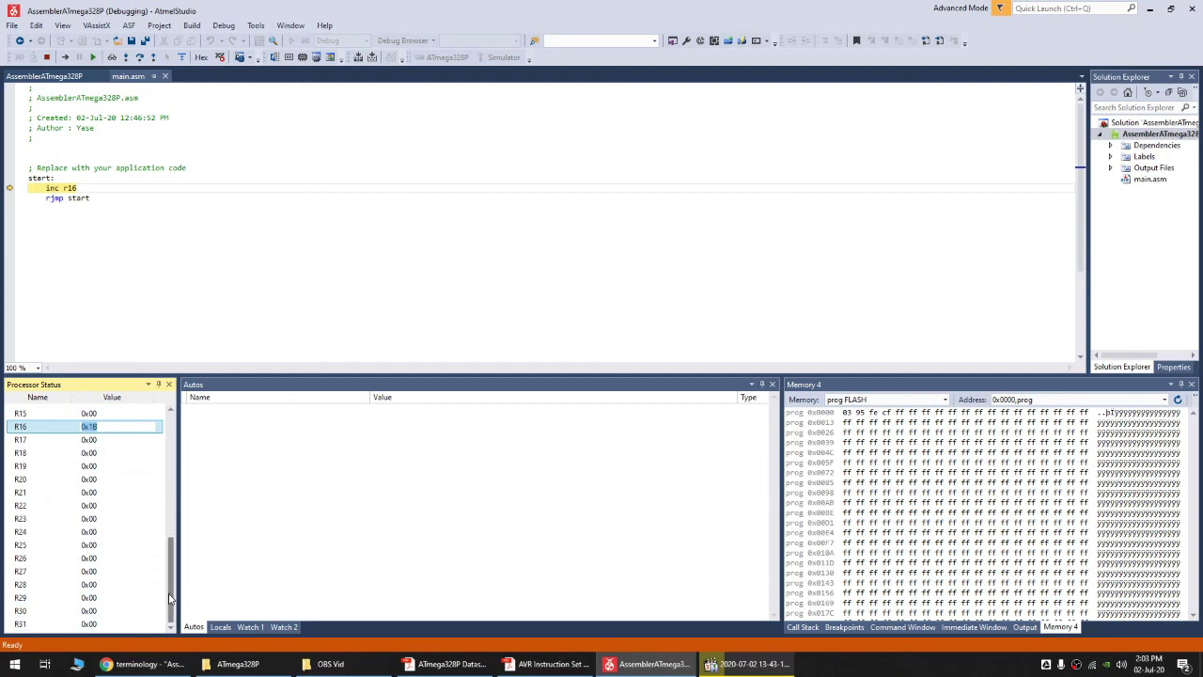
pyautogui.moveTo(172, 599); pyautogui.dragTo(158, 467)
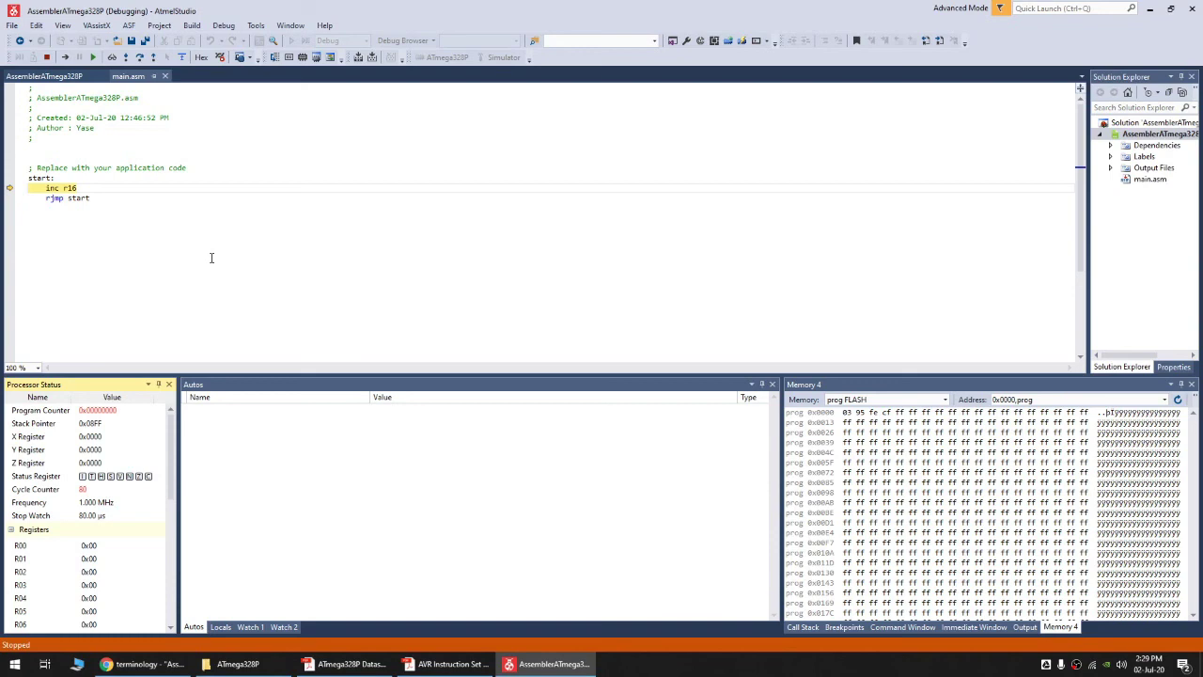
# - Compare the AVR architecture block diagram in the ATmega328P datasheet in Adobe Acrobat with the Processor Status entries in Atmel Studio
pyautogui.click(348, 664)
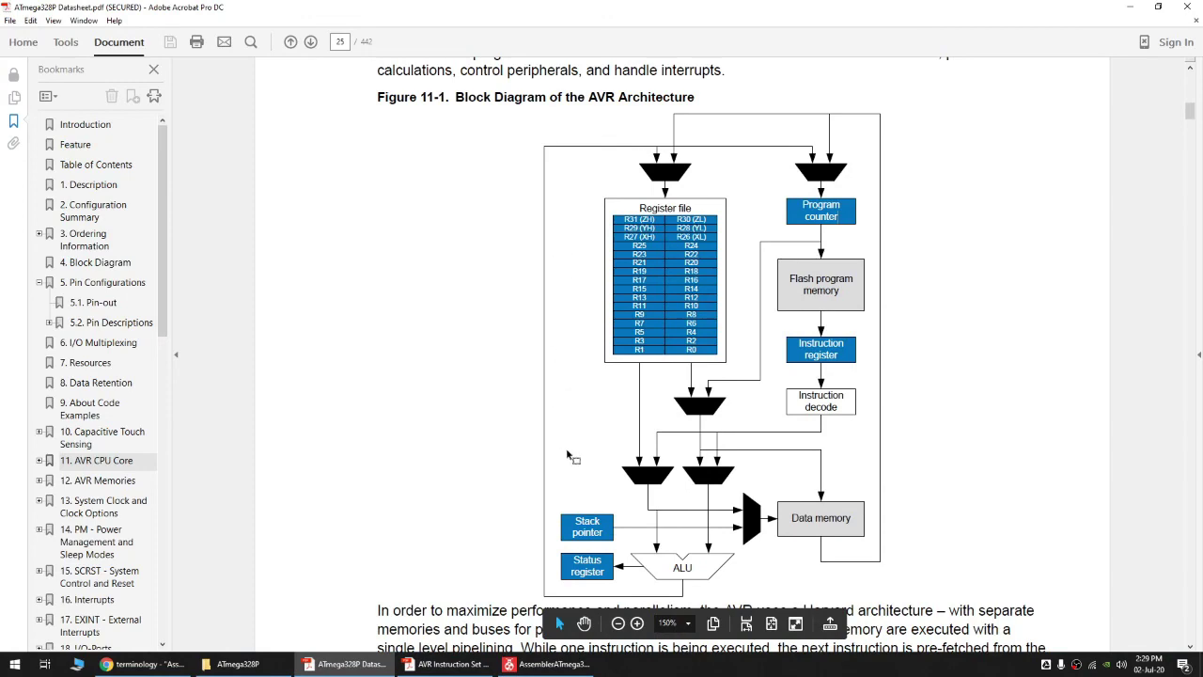
pyautogui.click(547, 664)
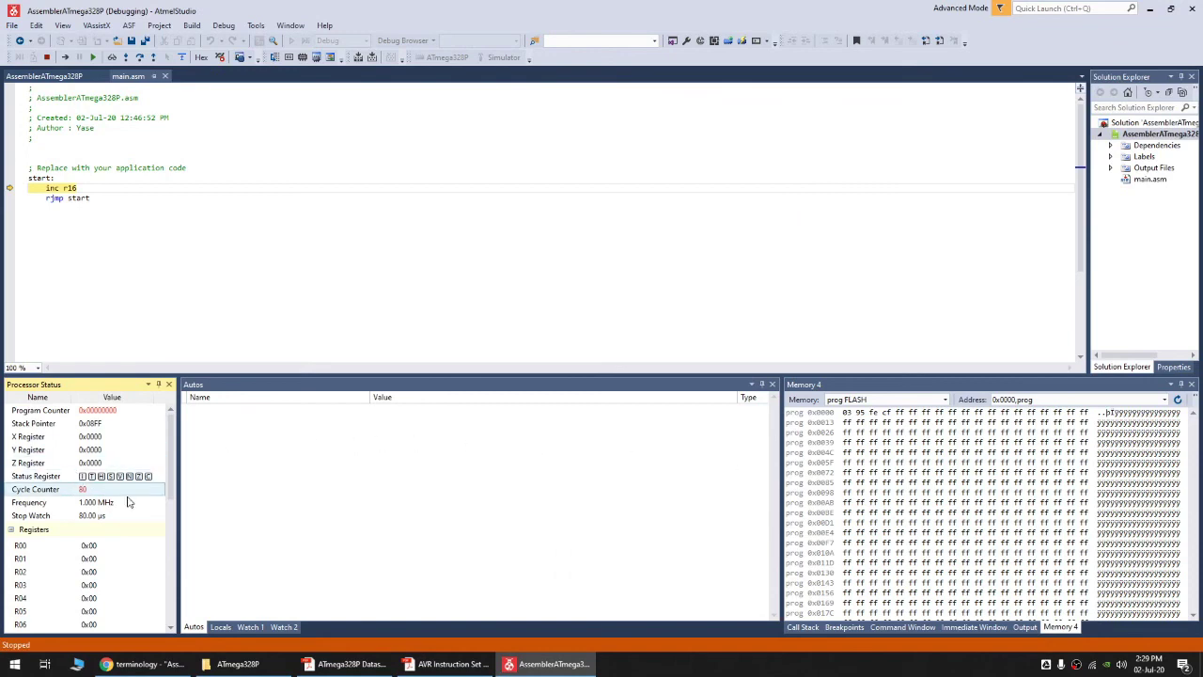
pyautogui.click(345, 664)
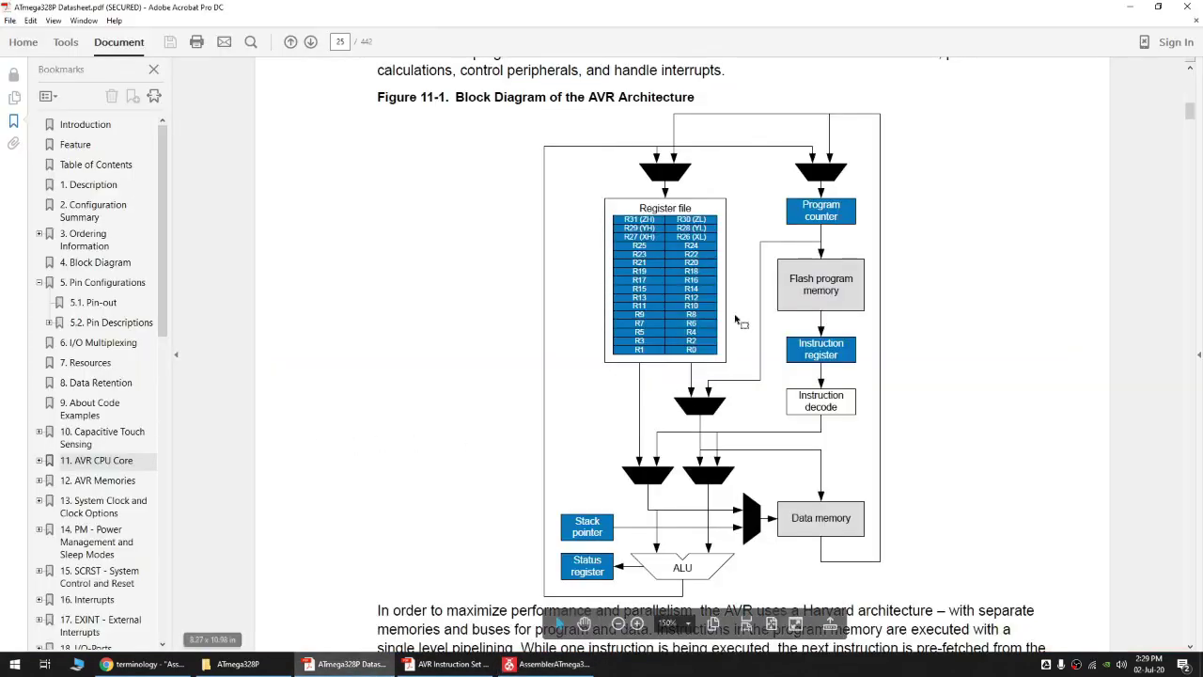